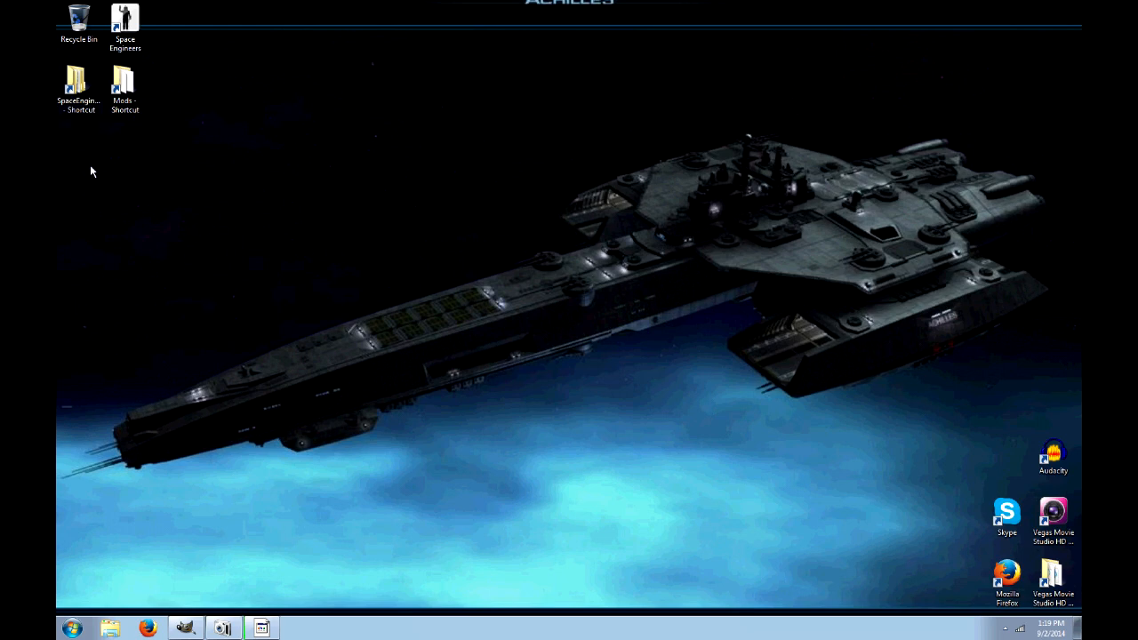
Open the SpaceEngineers Tools folder and delete all the Foxcustom, Foxcustom1 and Foxstronaut files
{"action": "double_click", "coordinate": [76, 85]}
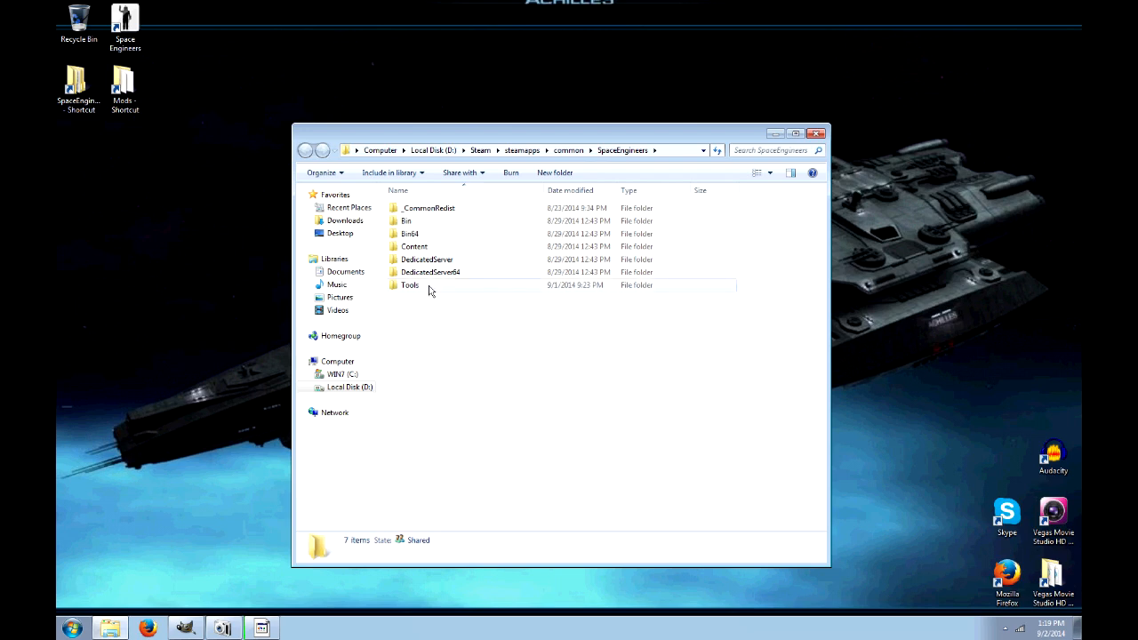
{"action": "double_click", "coordinate": [430, 290]}
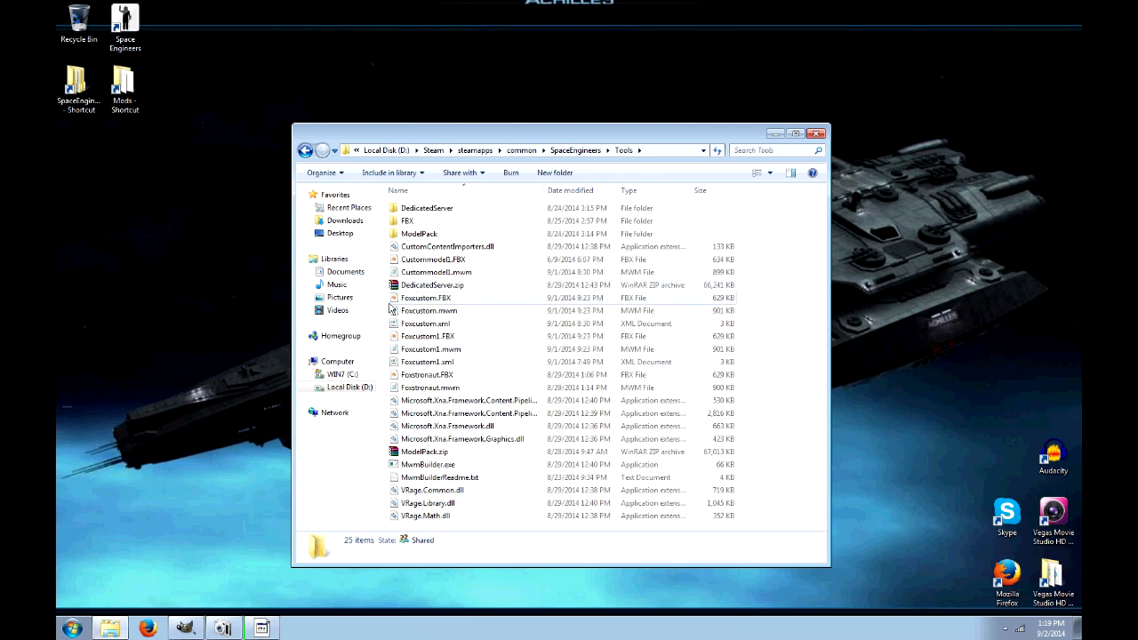
{"action": "left_click_drag", "start_coordinate": [387, 299], "coordinate": [438, 389]}
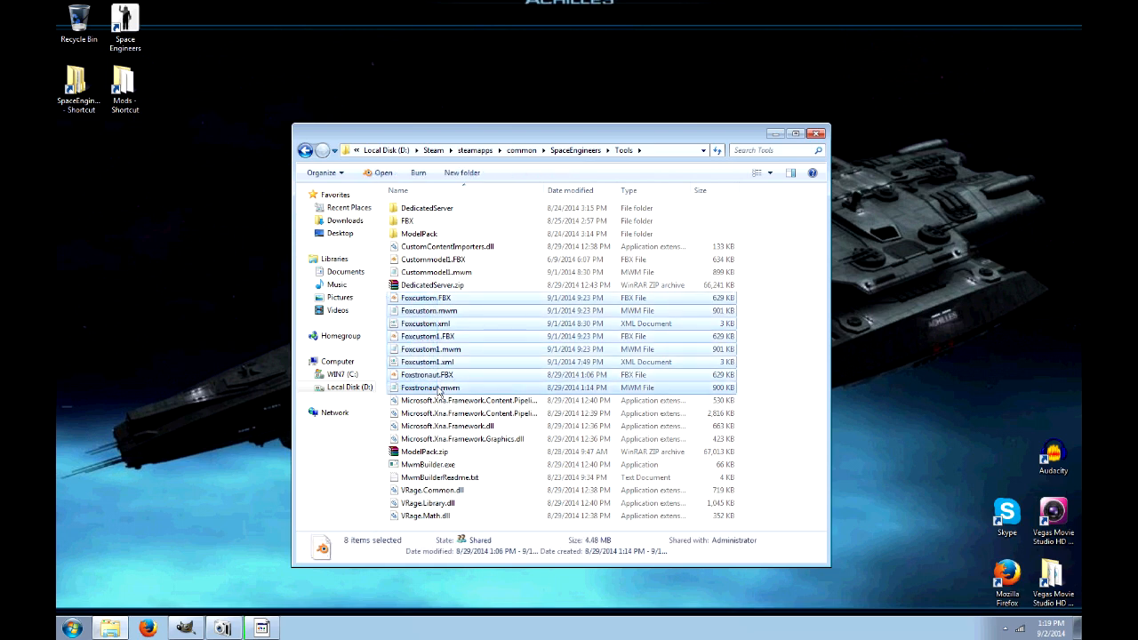
{"action": "key", "text": "Delete"}
{"action": "left_click", "coordinate": [620, 324]}
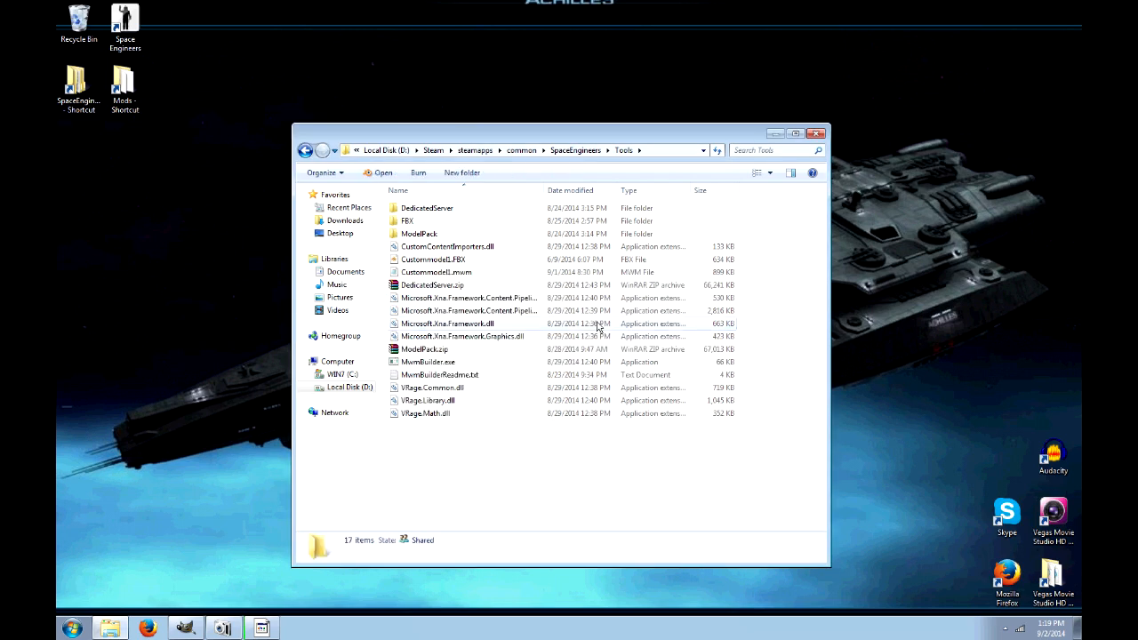
Delete the existing Custommodel1.mwm file from the Tools folder
{"action": "left_click", "coordinate": [427, 263]}
{"action": "left_click", "coordinate": [427, 272]}
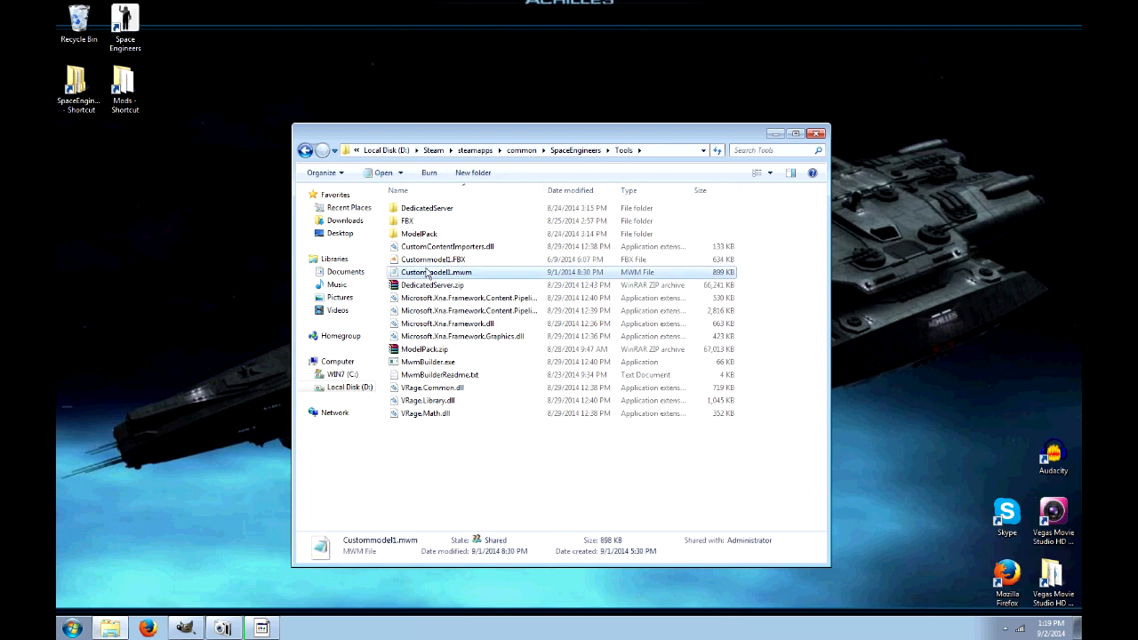
{"action": "key", "text": "Delete"}
{"action": "left_click", "coordinate": [617, 364]}
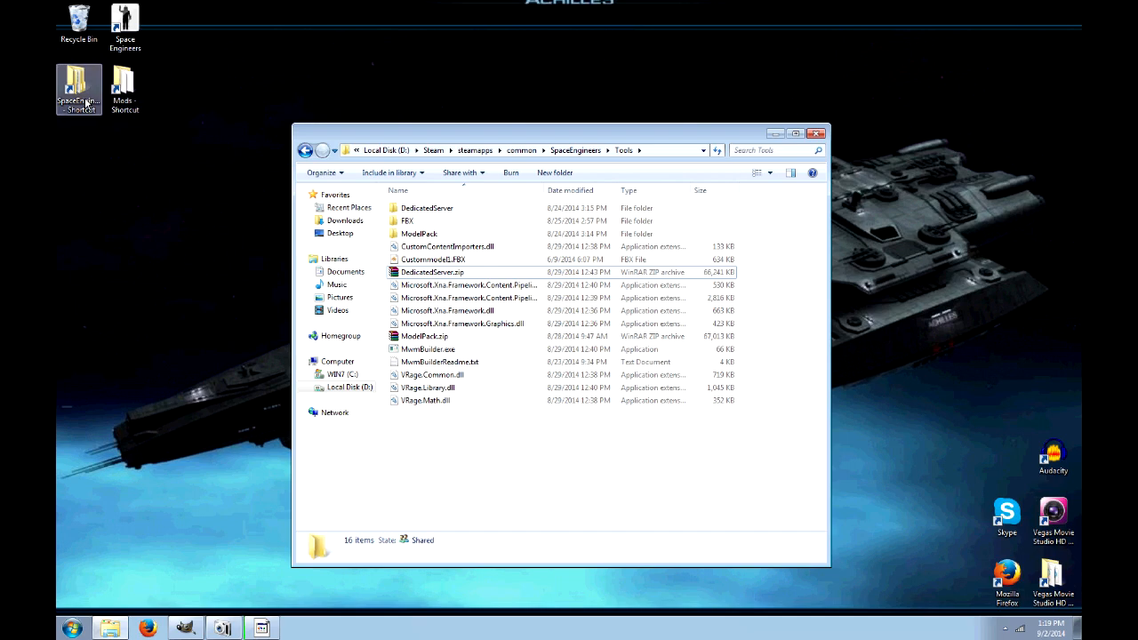
Open the Mods folder, arrange its window side by side with the Tools window, and enter Custom Colorableskins
{"action": "double_click", "coordinate": [122, 87]}
{"action": "left_click_drag", "start_coordinate": [465, 152], "coordinate": [56, 145]}
{"action": "left_click_drag", "start_coordinate": [630, 138], "coordinate": [1082, 145]}
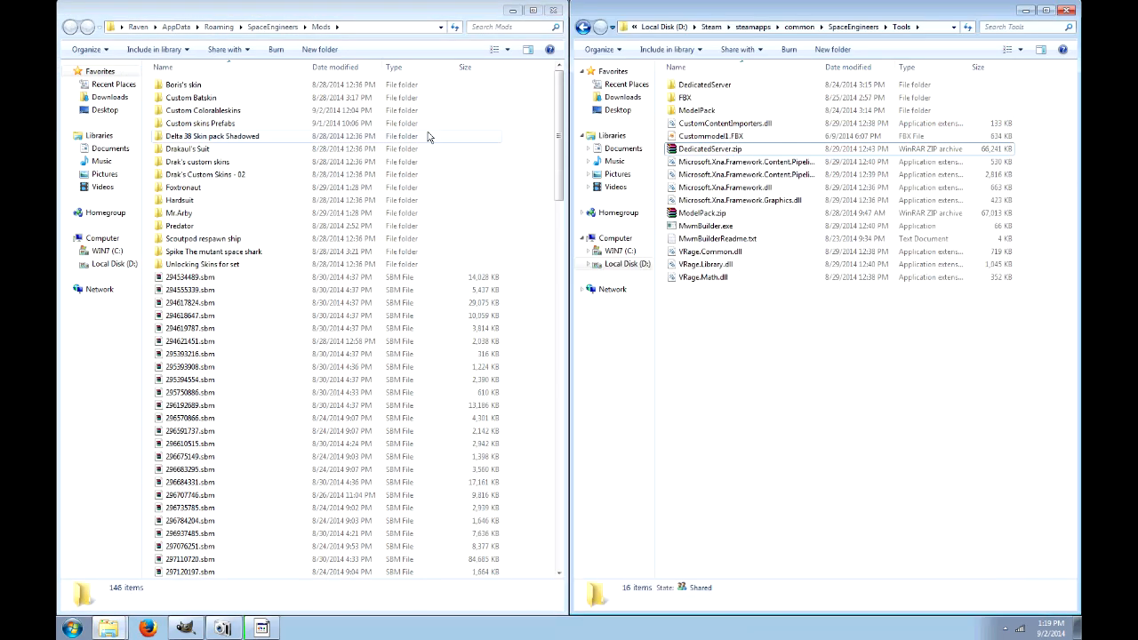
{"action": "double_click", "coordinate": [213, 111]}
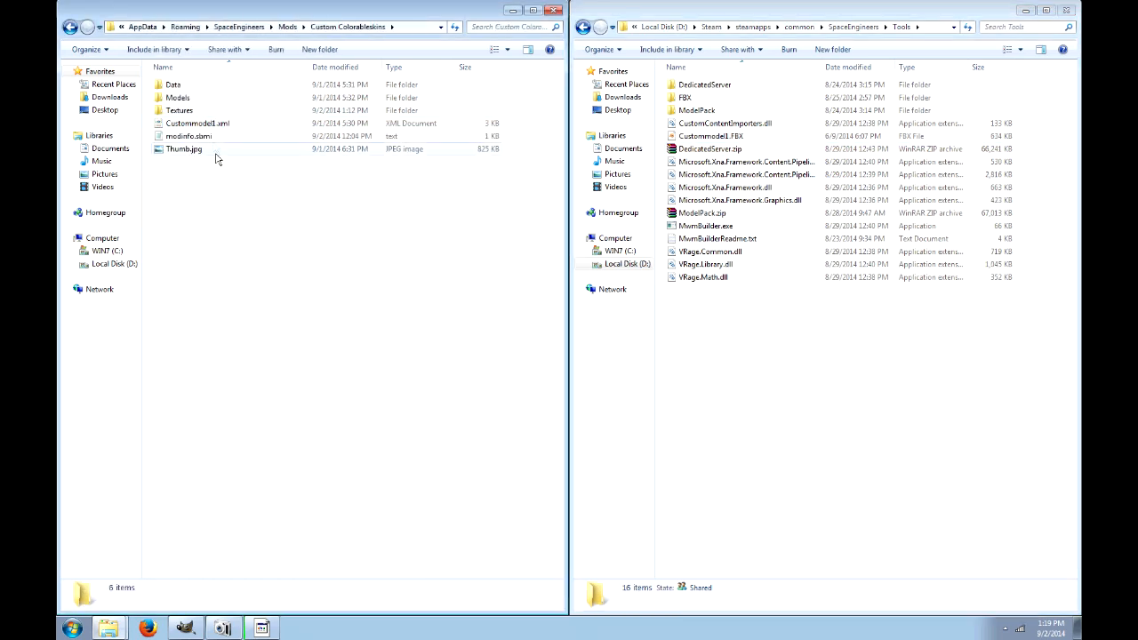
Review the texture paths in Custommodel1.xml in Notepad and copy that file into the Tools folder
{"action": "left_click", "coordinate": [192, 125]}
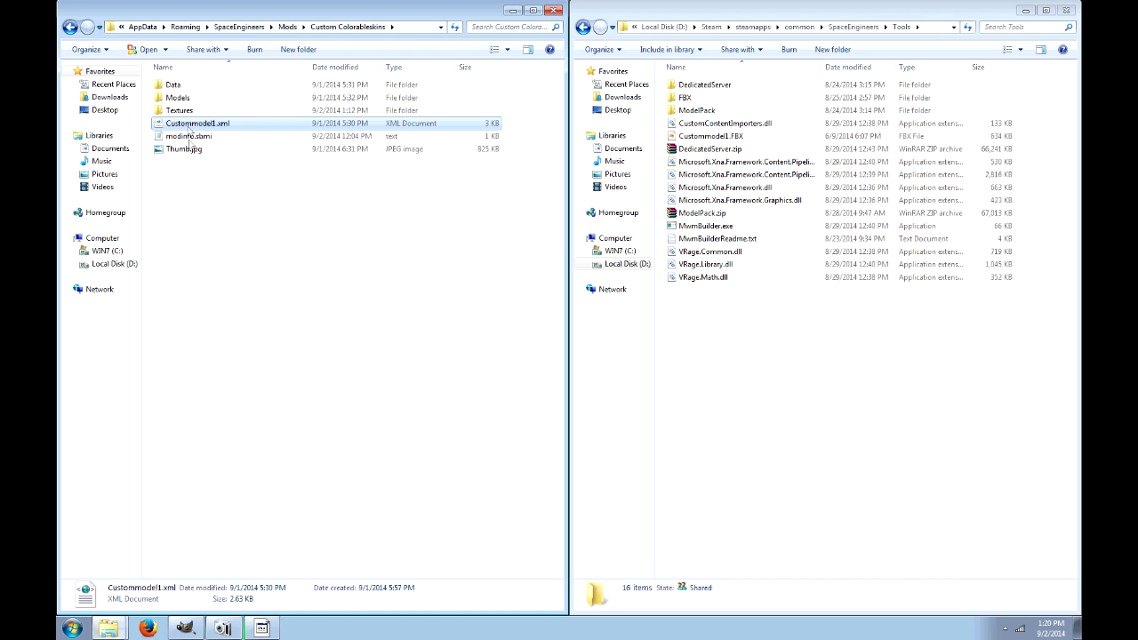
{"action": "right_click", "coordinate": [188, 126]}
{"action": "left_click", "coordinate": [238, 152]}
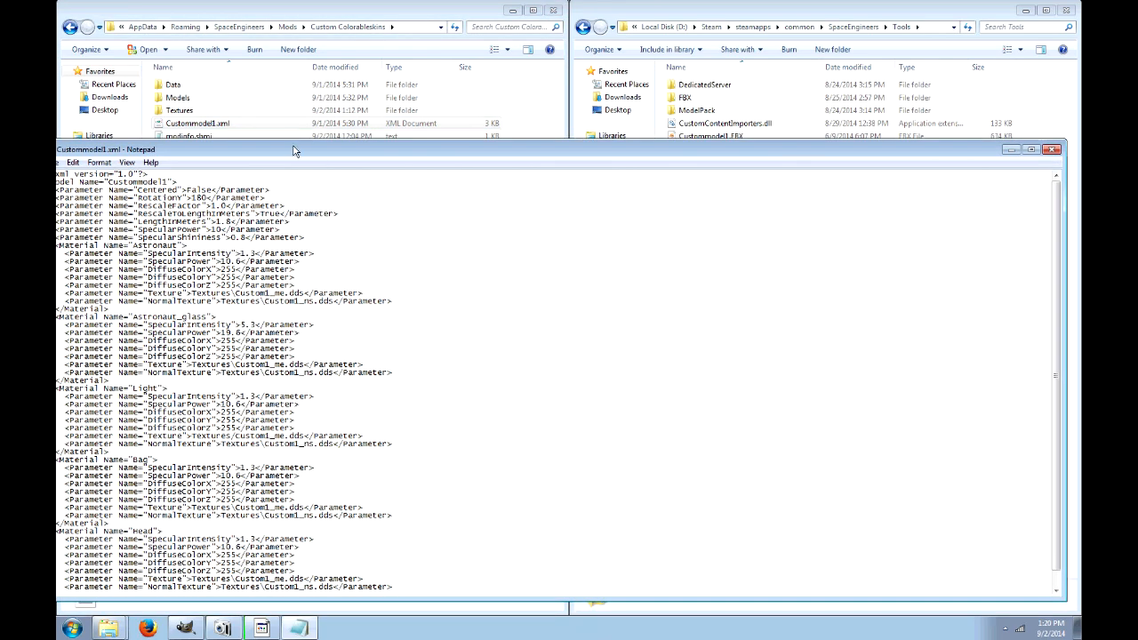
{"action": "left_click_drag", "start_coordinate": [237, 298], "coordinate": [286, 299]}
{"action": "left_click", "coordinate": [276, 297]}
{"action": "left_click", "coordinate": [1052, 149]}
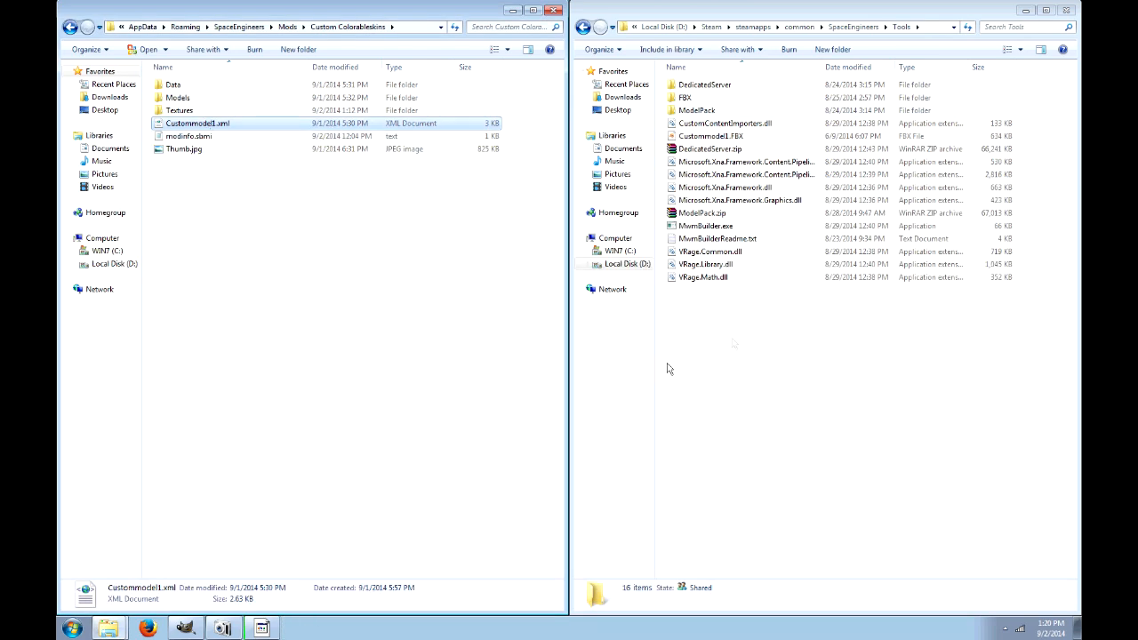
{"action": "left_click", "coordinate": [744, 329]}
{"action": "key", "text": "ctrl+v"}
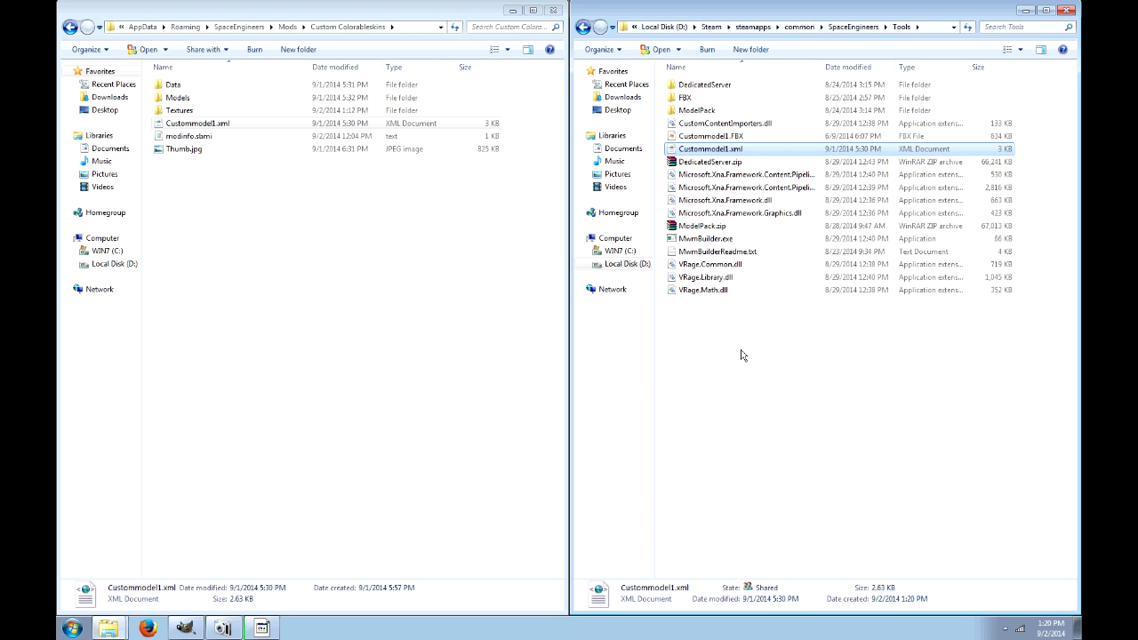
Run MwmBuilder.exe to build the model, and look at Custommodel1.mwm in the mod's Models folder
{"action": "left_click", "coordinate": [714, 241]}
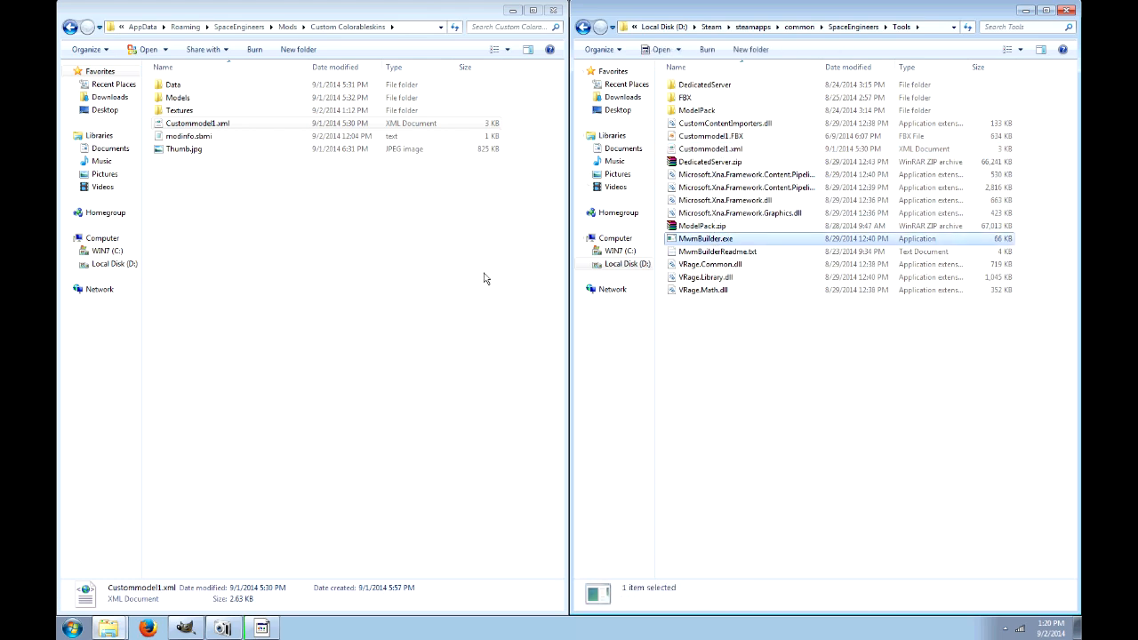
{"action": "double_click", "coordinate": [700, 241]}
{"action": "left_click_drag", "start_coordinate": [294, 105], "coordinate": [668, 255]}
{"action": "double_click", "coordinate": [177, 98]}
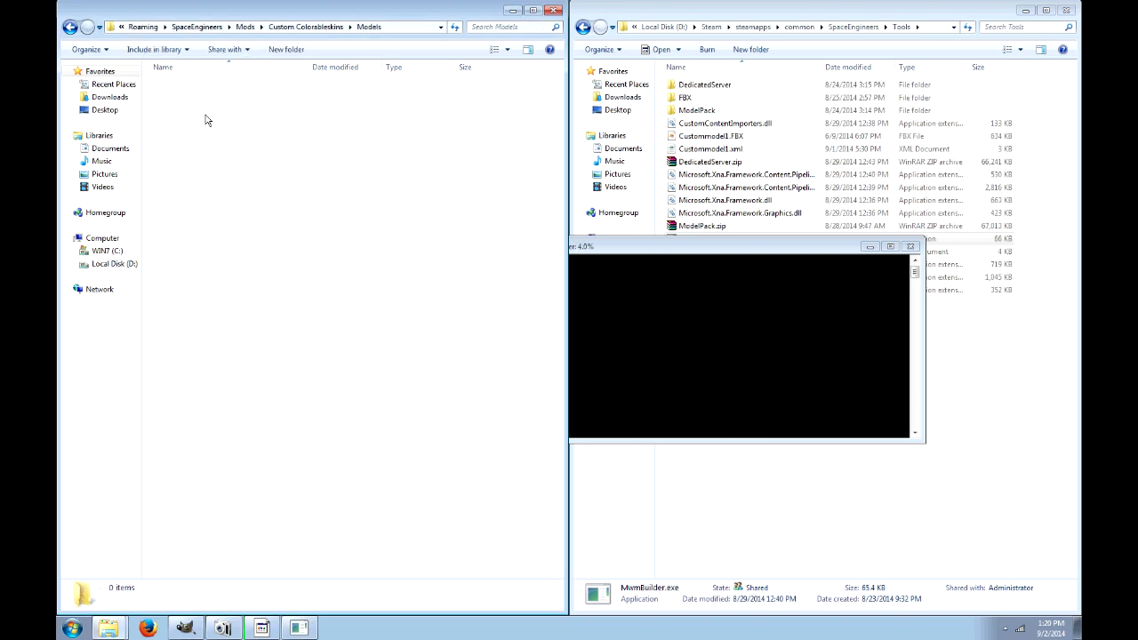
{"action": "left_click", "coordinate": [195, 84]}
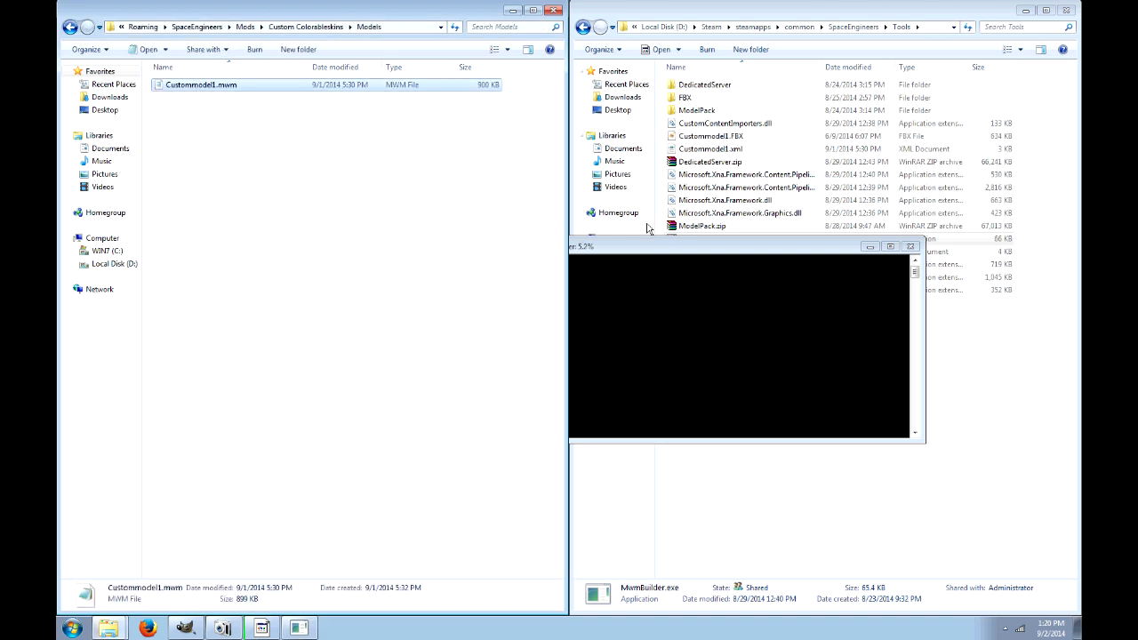
{"action": "left_click", "coordinate": [685, 247]}
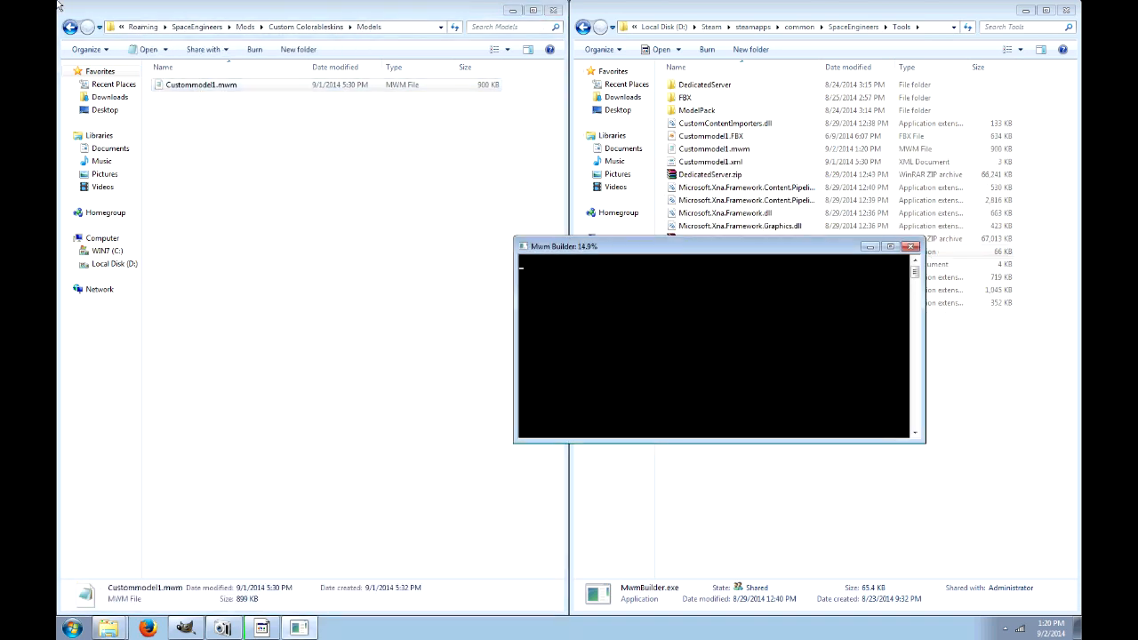
Open Characters.sbc from the mod's Data folder in Notepad beside the Tools window and highlight the character name
{"action": "left_click", "coordinate": [70, 27]}
{"action": "left_click", "coordinate": [185, 86]}
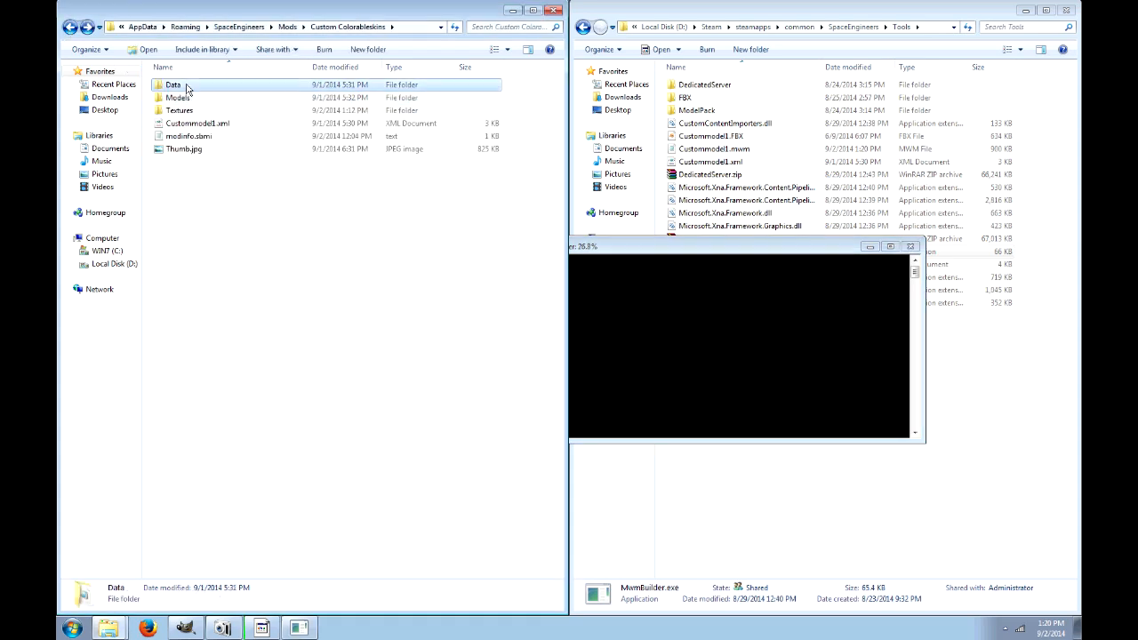
{"action": "double_click", "coordinate": [187, 87]}
{"action": "double_click", "coordinate": [185, 86]}
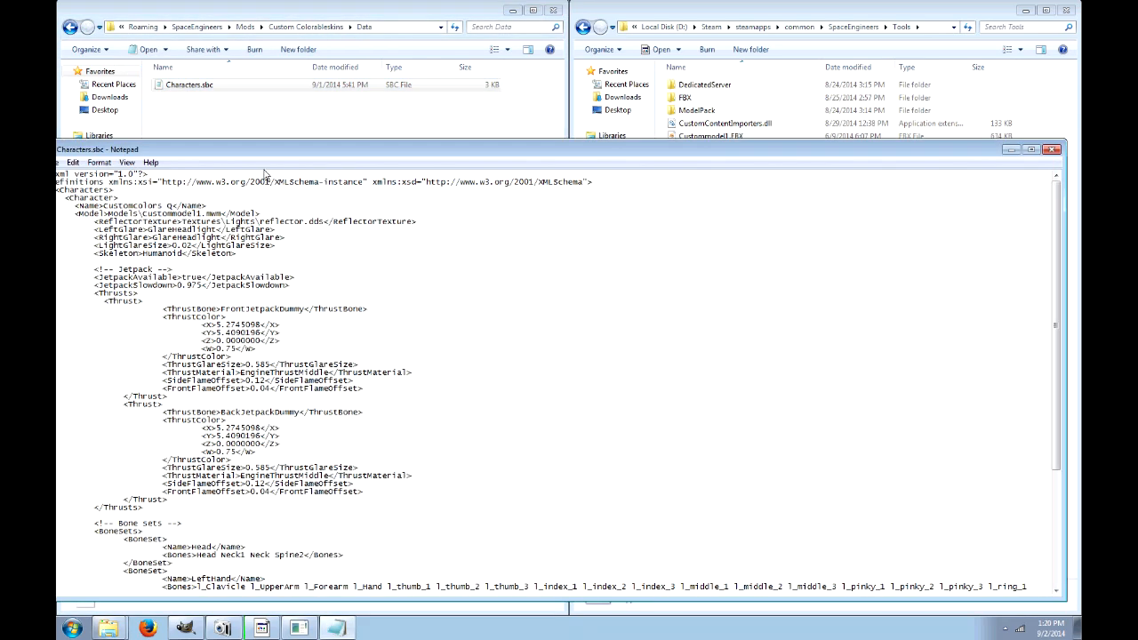
{"action": "left_click_drag", "start_coordinate": [279, 152], "coordinate": [0, 152]}
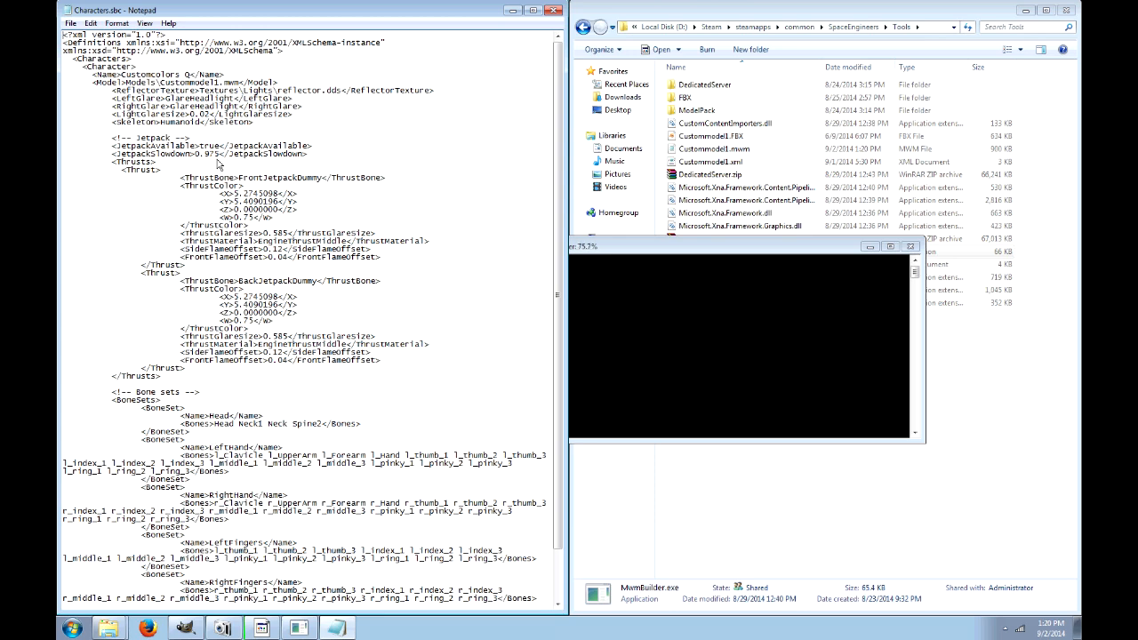
{"action": "mouse_move", "coordinate": [189, 78]}
{"action": "left_mouse_down"}
{"action": "mouse_move", "coordinate": [118, 77]}
{"action": "mouse_move", "coordinate": [190, 78]}
{"action": "left_mouse_up"}
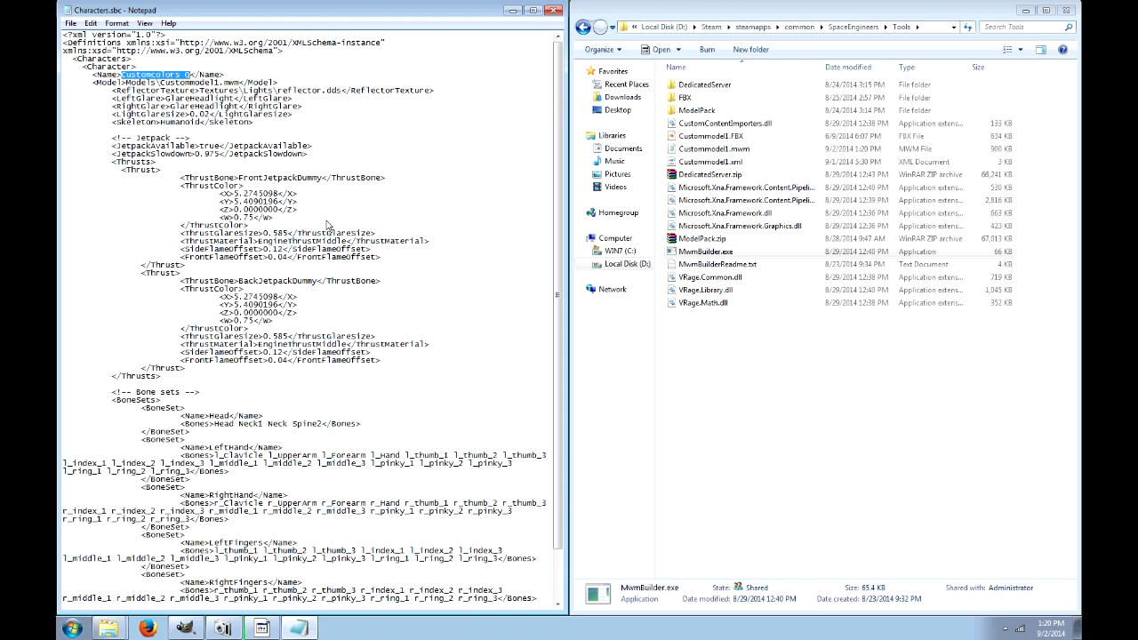
Set the FrontJetpackDummy thrust colour to X 0.2745098 and Y 1.4090196
{"action": "scroll", "coordinate": [356, 317], "scroll_direction": "down", "scroll_amount": 3}
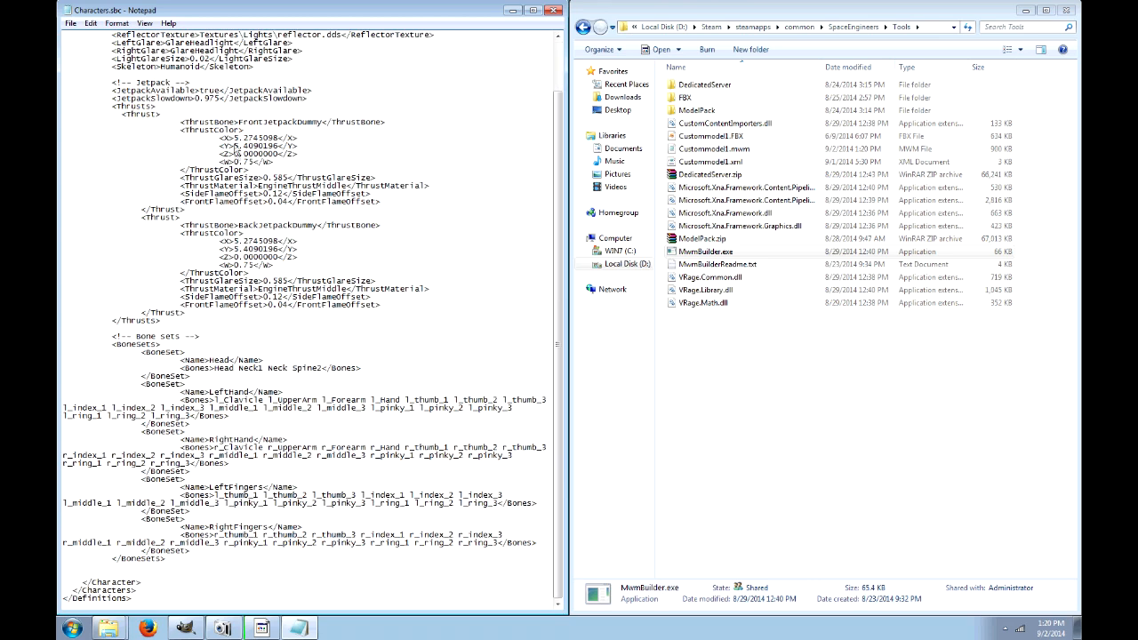
{"action": "key", "text": "BackSpace"}
{"action": "type", "text": "0"}
{"action": "key", "text": "Up"}
{"action": "key", "text": "BackSpace"}
{"action": "type", "text": "0"}
{"action": "key", "text": "BackSpace"}
{"action": "type", "text": "1"}
Set the BackJetpackDummy thrust colour to X 0.2745098 and Y 1.4090196
{"action": "left_click", "coordinate": [238, 242]}
{"action": "key", "text": "BackSpace"}
{"action": "type", "text": "0"}
{"action": "key", "text": "Down"}
{"action": "key", "text": "BackSpace"}
{"action": "type", "text": "0"}
{"action": "key", "text": "BackSpace"}
{"action": "type", "text": "1"}
Save Characters.sbc and close it
{"action": "left_click", "coordinate": [71, 23]}
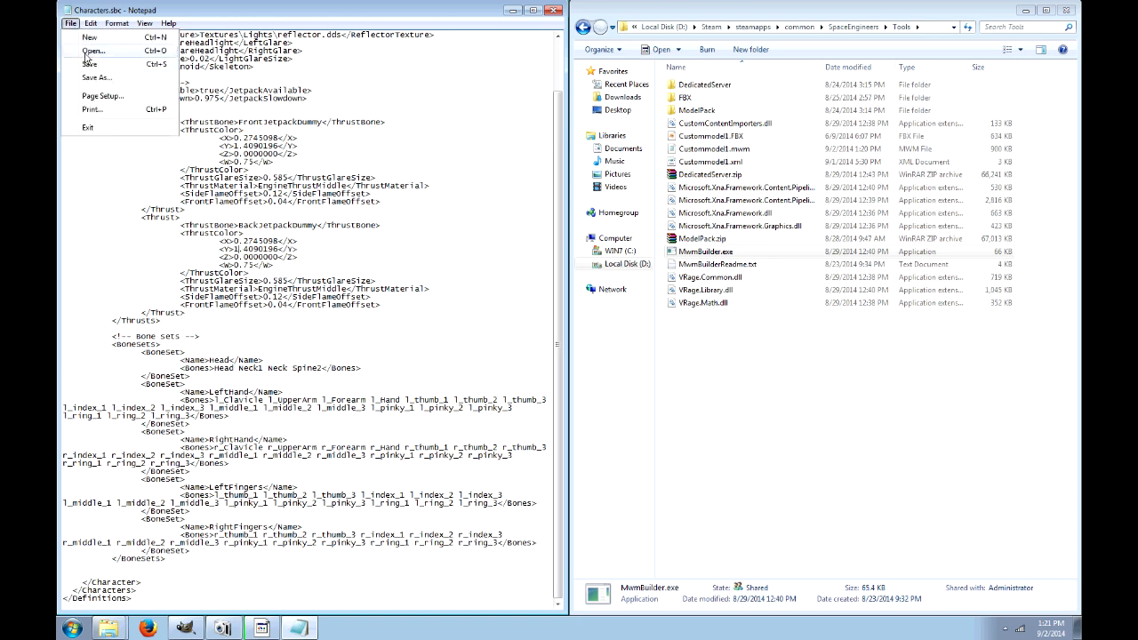
{"action": "left_click", "coordinate": [84, 62]}
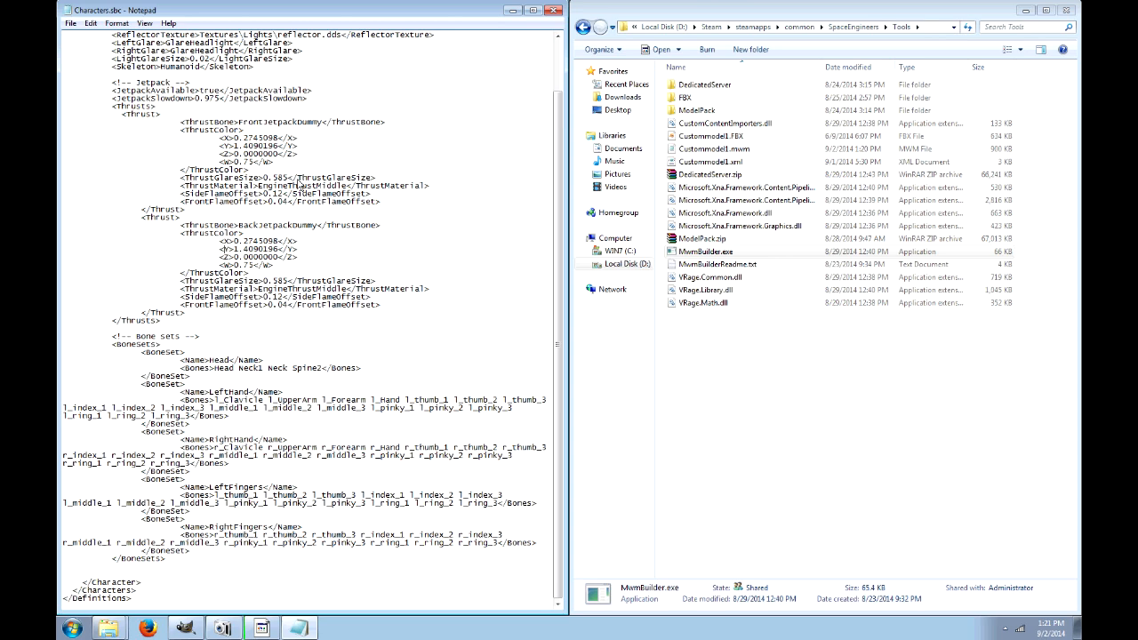
{"action": "left_click", "coordinate": [555, 11]}
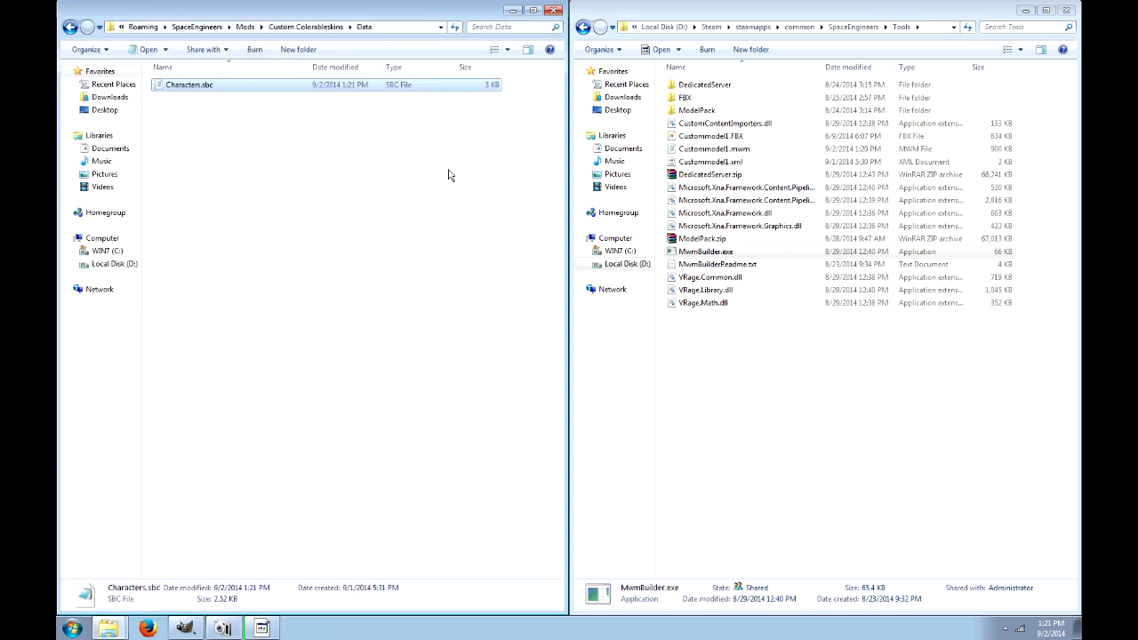
Open Astronaut_custom_me.dds from the mod's Textures folder in GIMP with mipmaps loaded, showing the SpaceEngineers folder alongside
{"action": "left_click", "coordinate": [70, 28]}
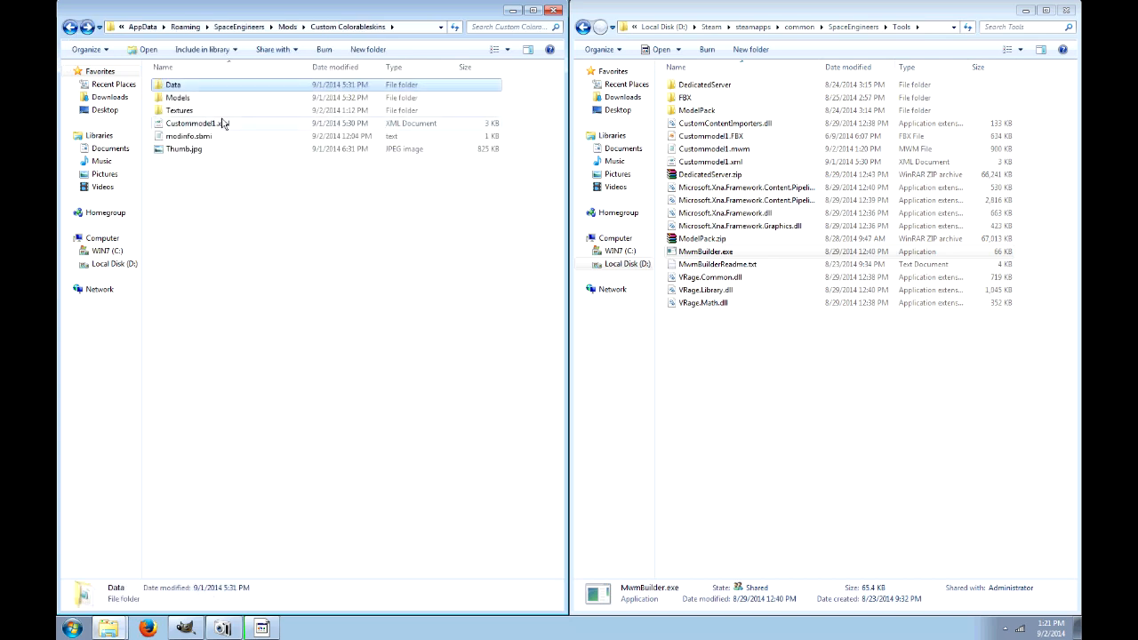
{"action": "double_click", "coordinate": [192, 111]}
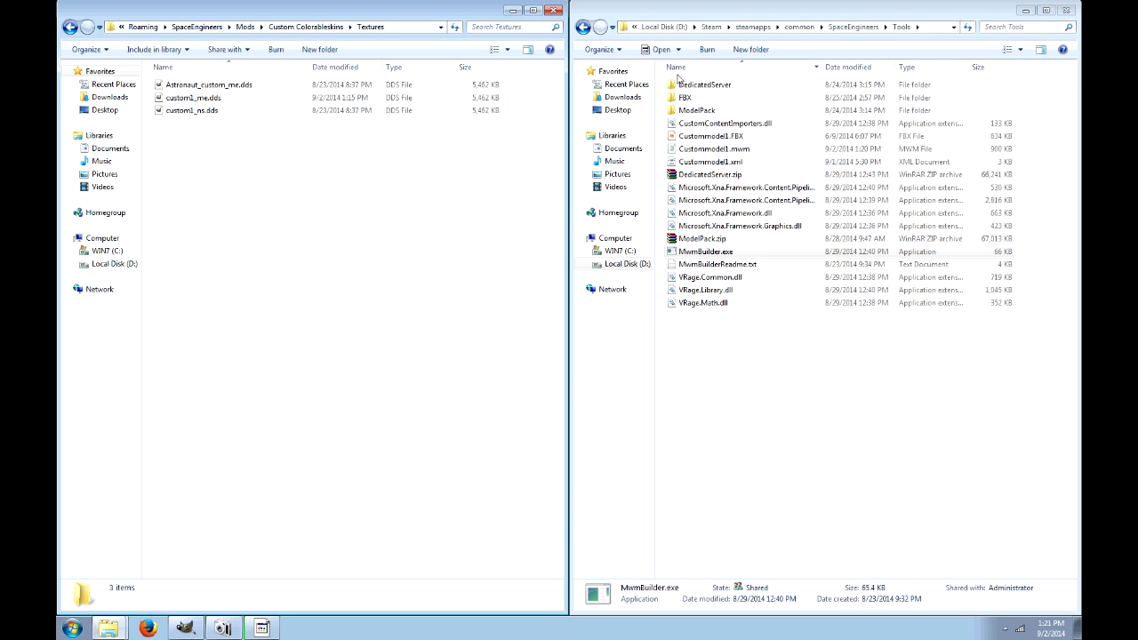
{"action": "left_click", "coordinate": [854, 27]}
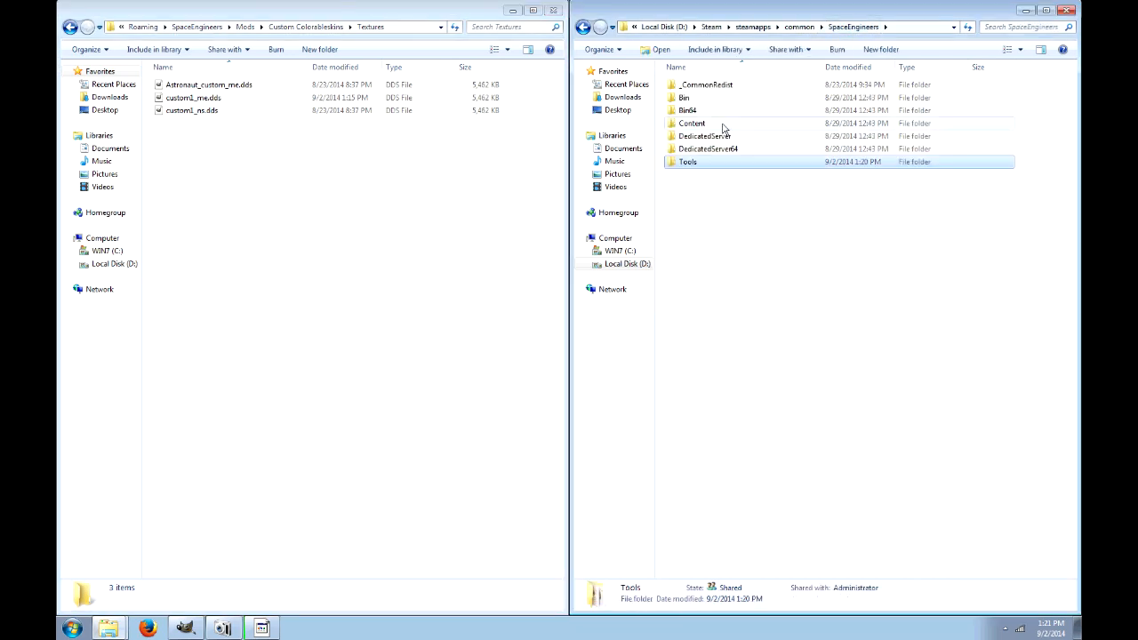
{"action": "left_click", "coordinate": [227, 86]}
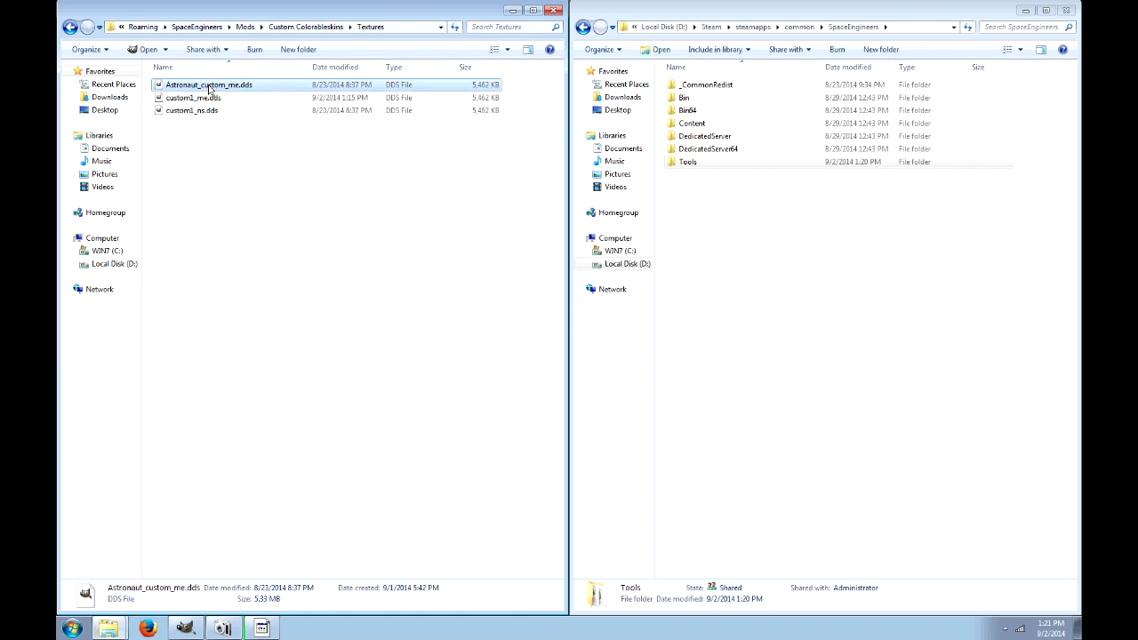
{"action": "double_click", "coordinate": [216, 85]}
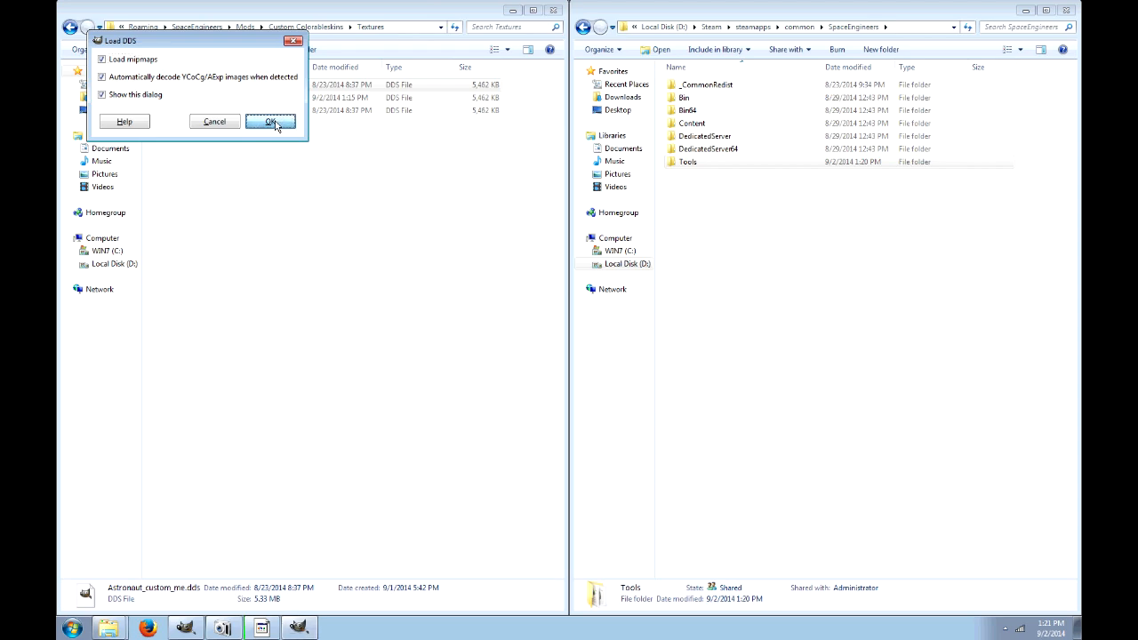
{"action": "left_click", "coordinate": [270, 122]}
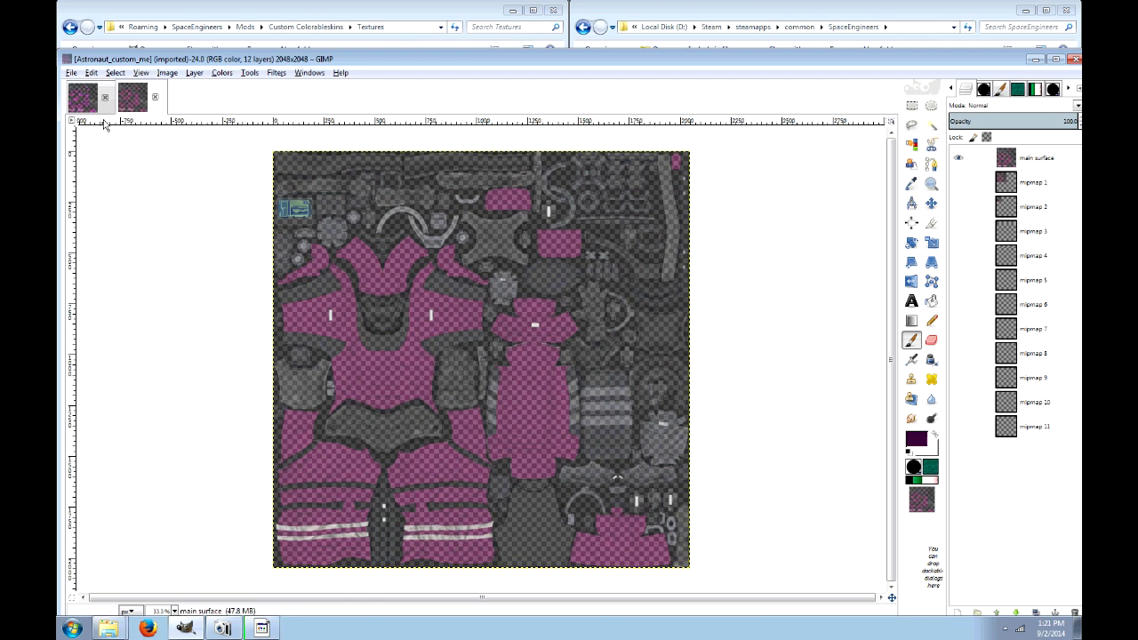
Add a layer mask to the main surface layer of Astronaut_custom_me, initialized with Transfer layer's alpha channel
{"action": "left_click", "coordinate": [132, 98]}
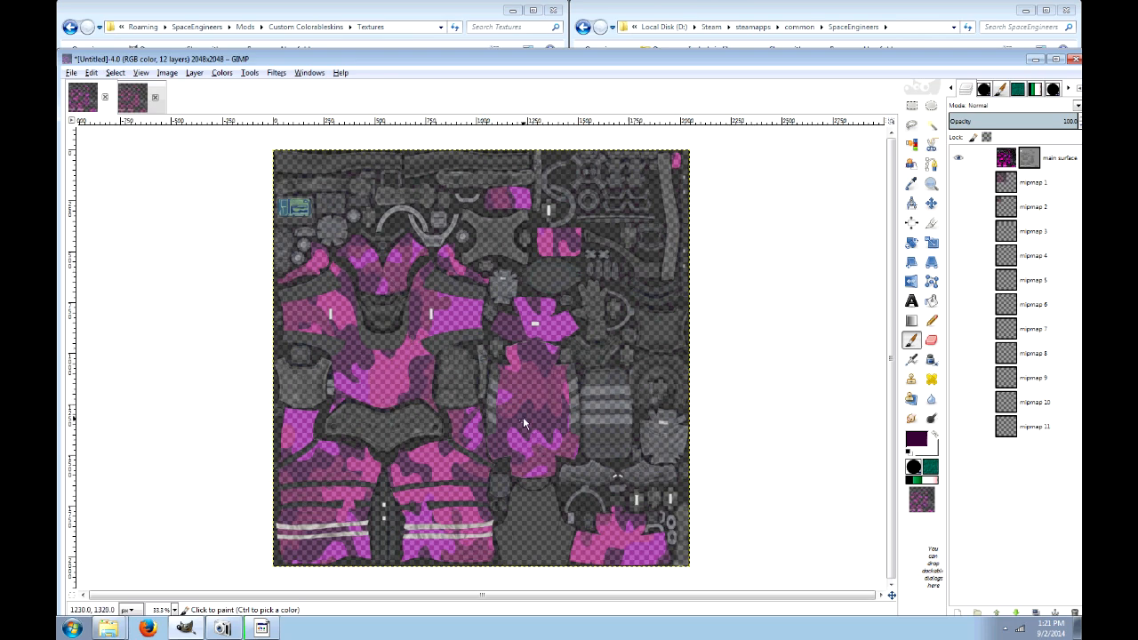
{"action": "left_click", "coordinate": [83, 98]}
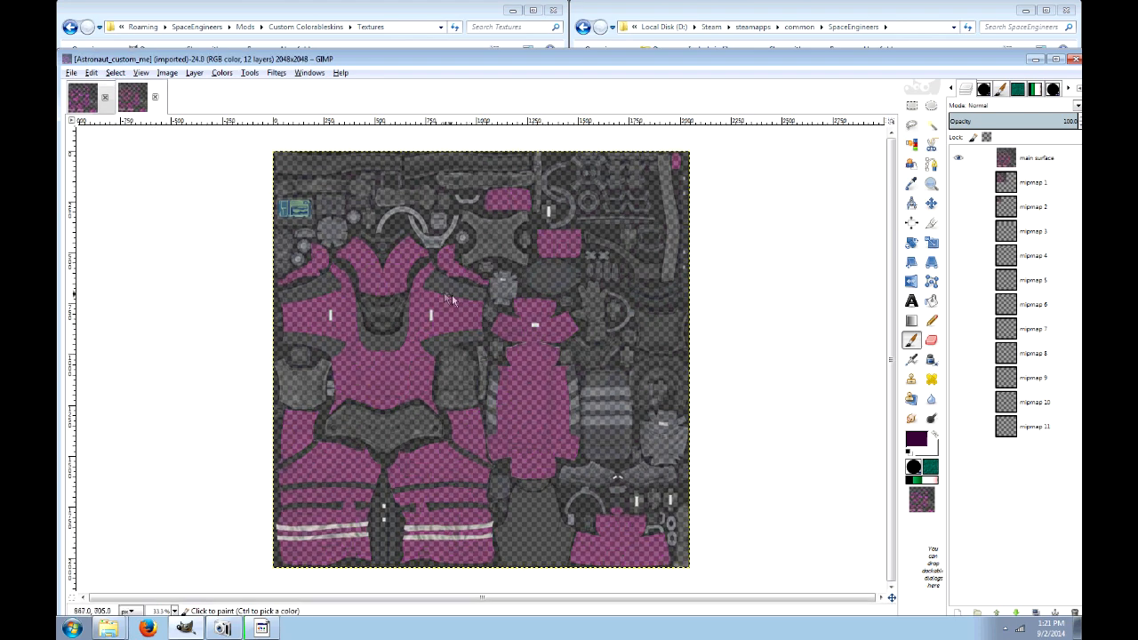
{"action": "right_click", "coordinate": [482, 307]}
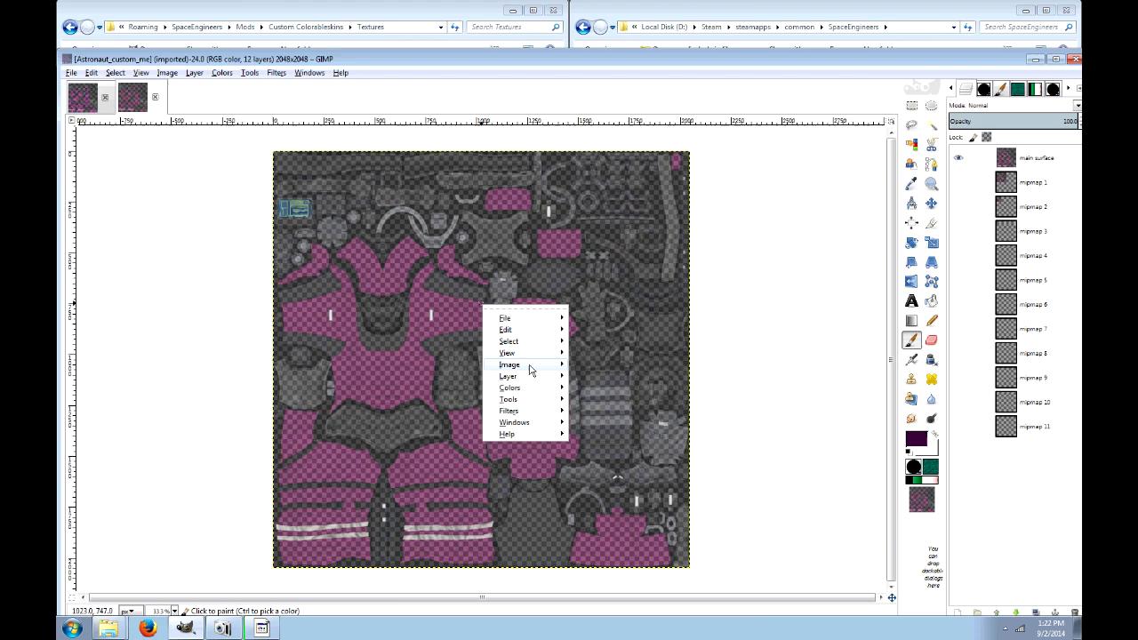
{"action": "mouse_move", "coordinate": [528, 378]}
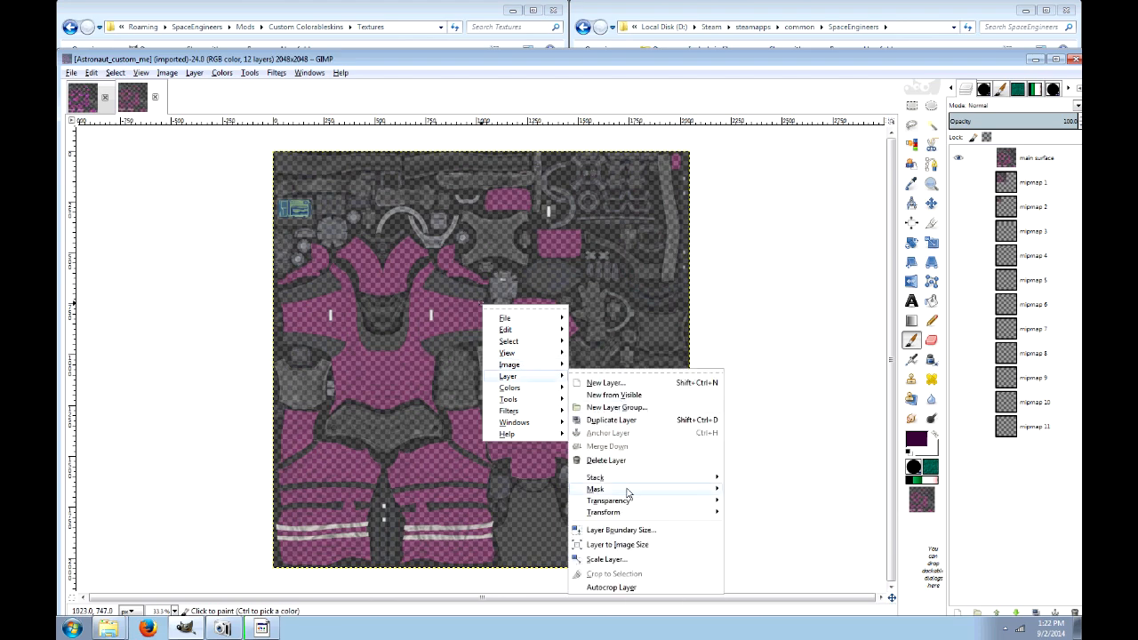
{"action": "mouse_move", "coordinate": [627, 490]}
{"action": "left_click", "coordinate": [749, 496]}
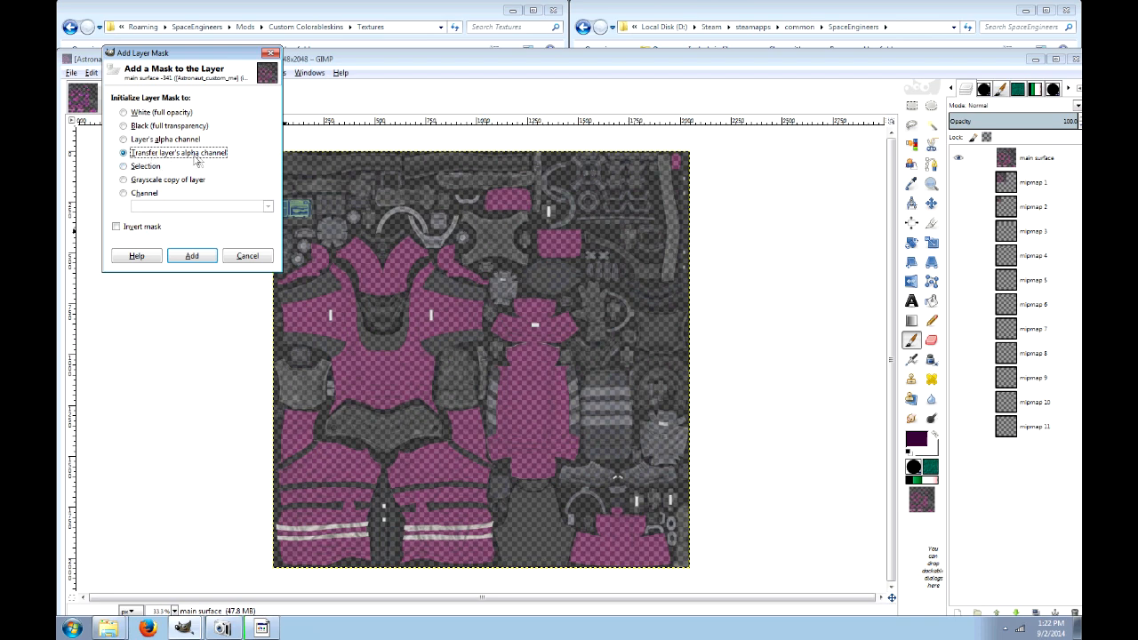
{"action": "left_click", "coordinate": [192, 256]}
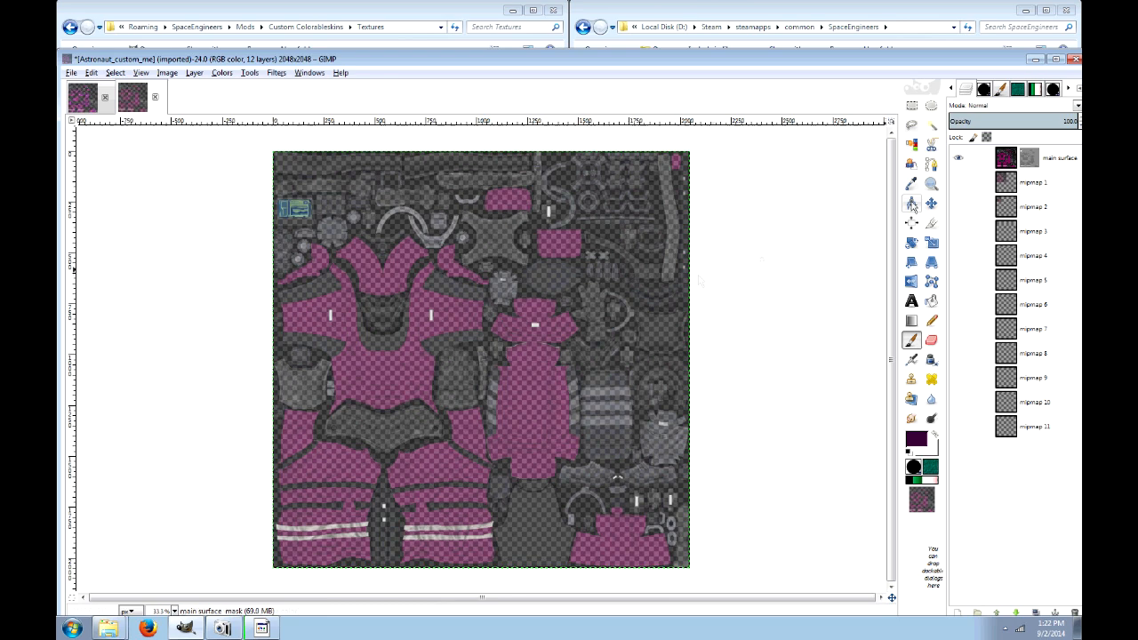
Disable the main surface layer mask in the Astronaut_custom_me image
{"action": "right_click", "coordinate": [502, 280]}
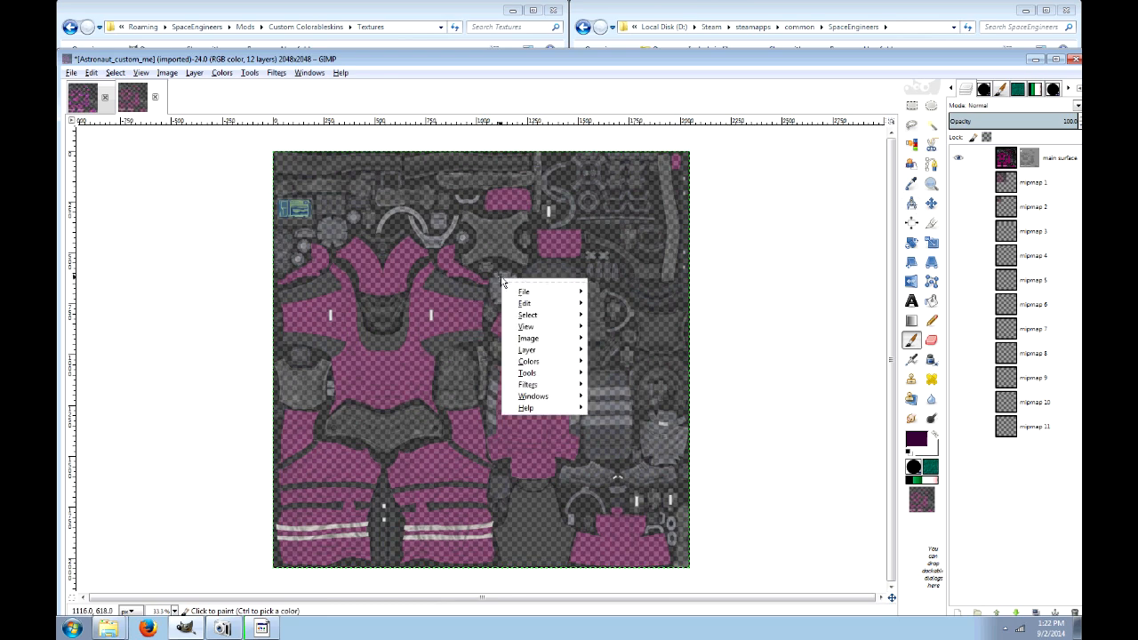
{"action": "mouse_move", "coordinate": [539, 355]}
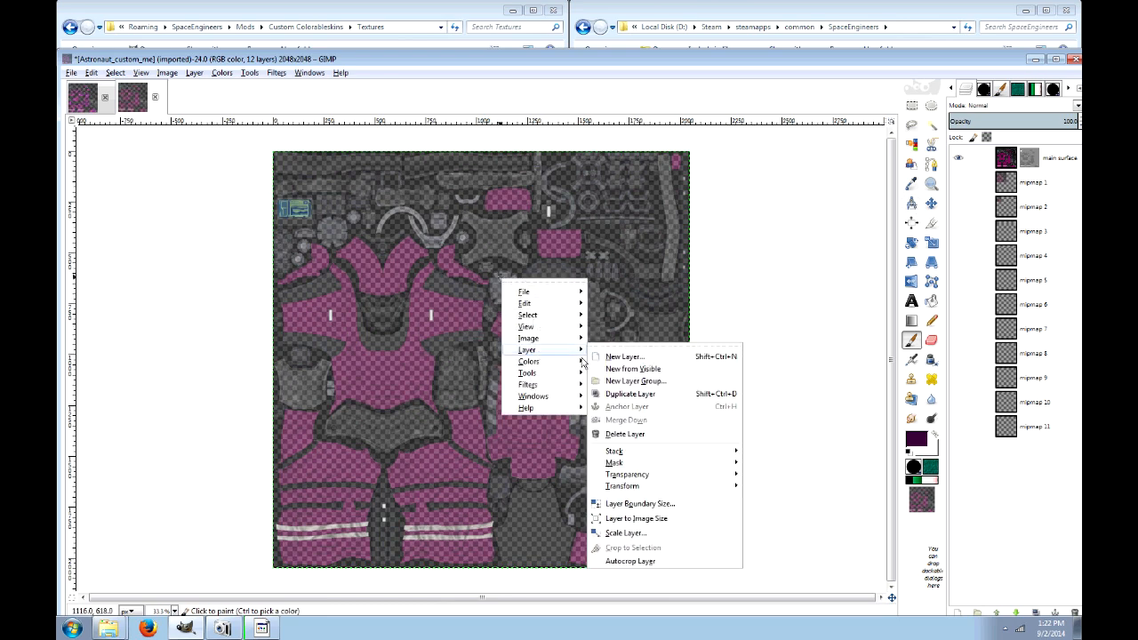
{"action": "mouse_move", "coordinate": [661, 471]}
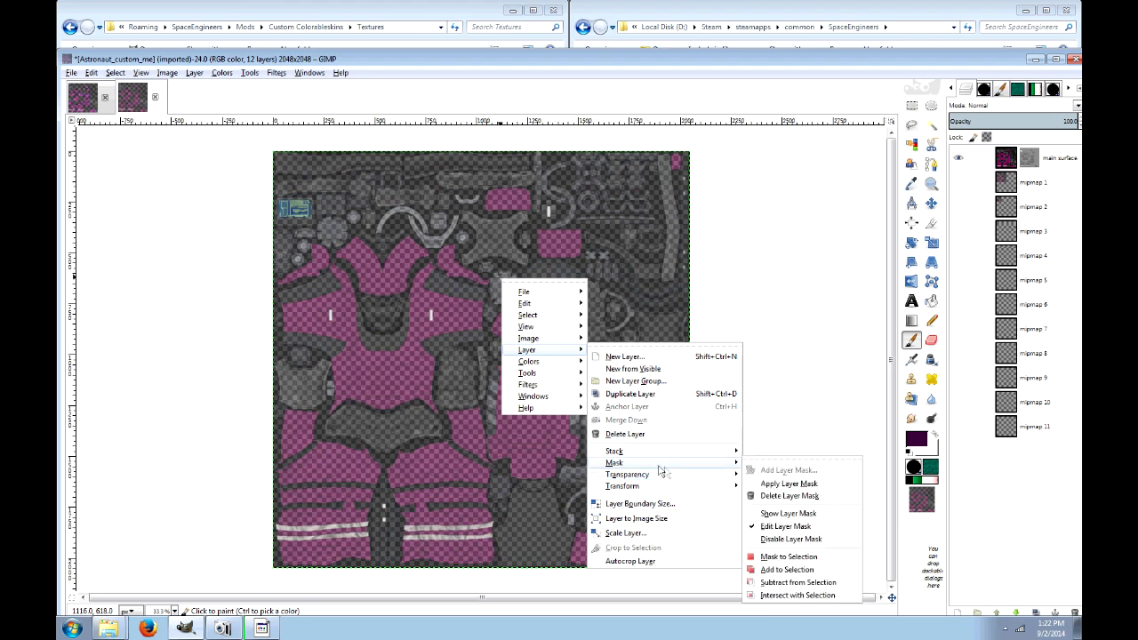
{"action": "left_click", "coordinate": [785, 540]}
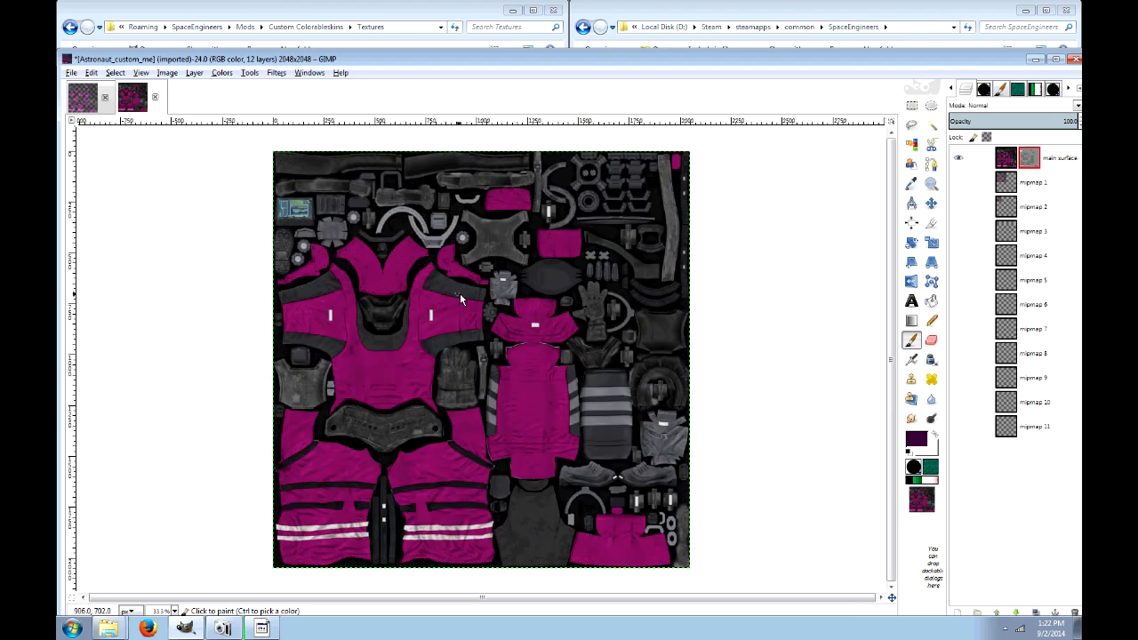
Disable the main surface layer mask in the untitled camouflage texture image
{"action": "left_click", "coordinate": [86, 101]}
{"action": "right_click", "coordinate": [499, 299]}
{"action": "mouse_move", "coordinate": [532, 363]}
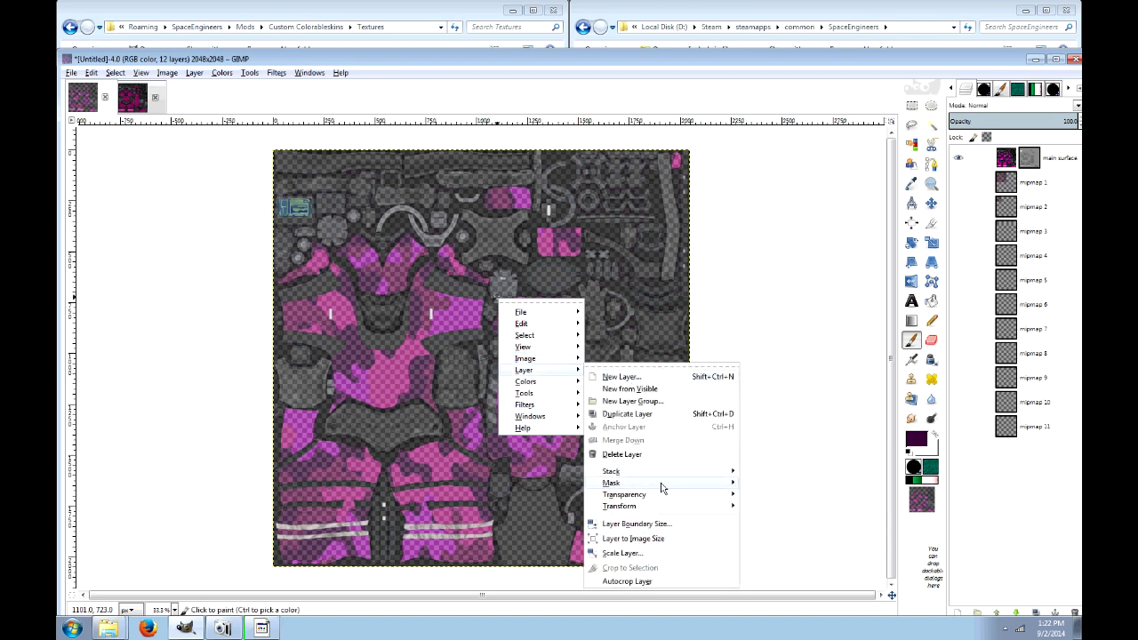
{"action": "mouse_move", "coordinate": [658, 487]}
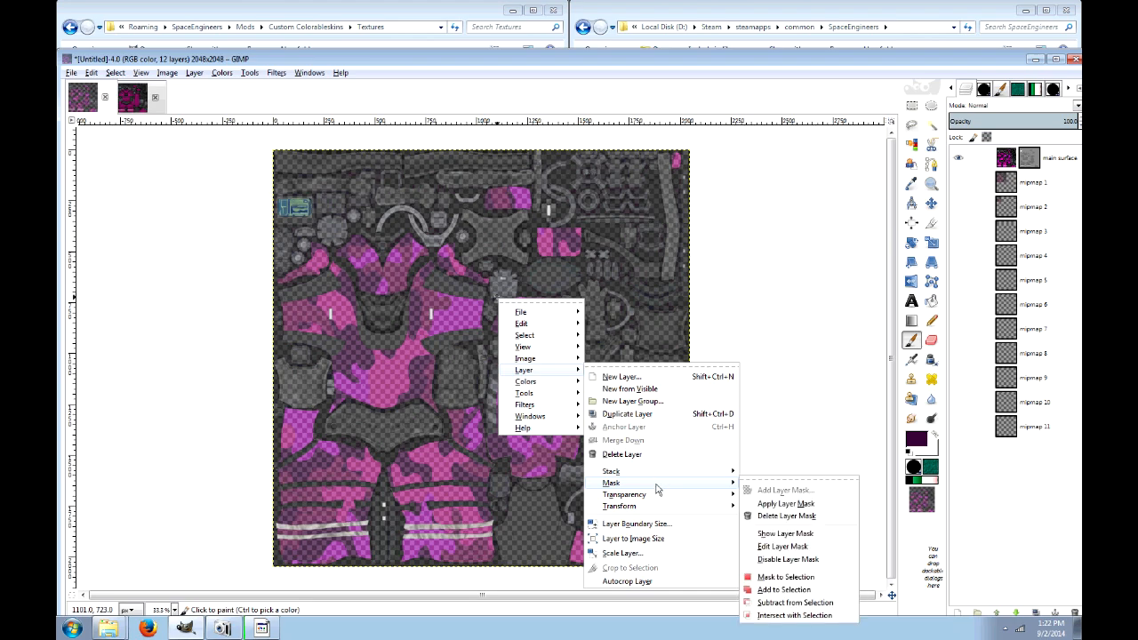
{"action": "left_click", "coordinate": [780, 560]}
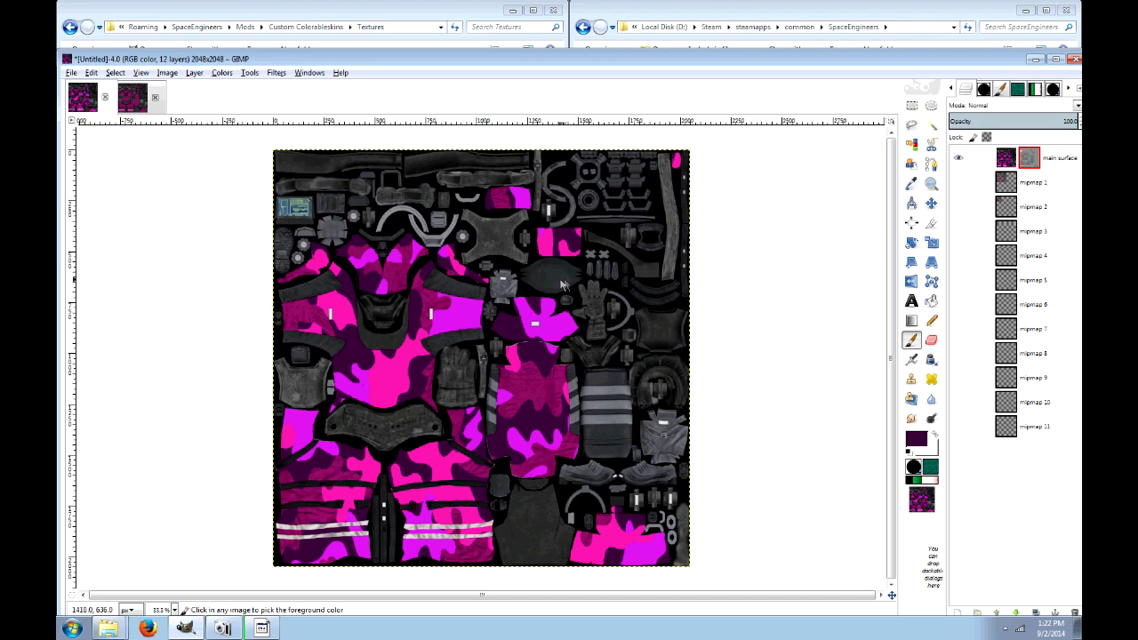
Paint a red smiley face with two eyes, a nose and a mouth on the dark oval piece of the camouflage texture
{"action": "scroll", "coordinate": [563, 279], "scroll_direction": "up", "scroll_amount": 2}
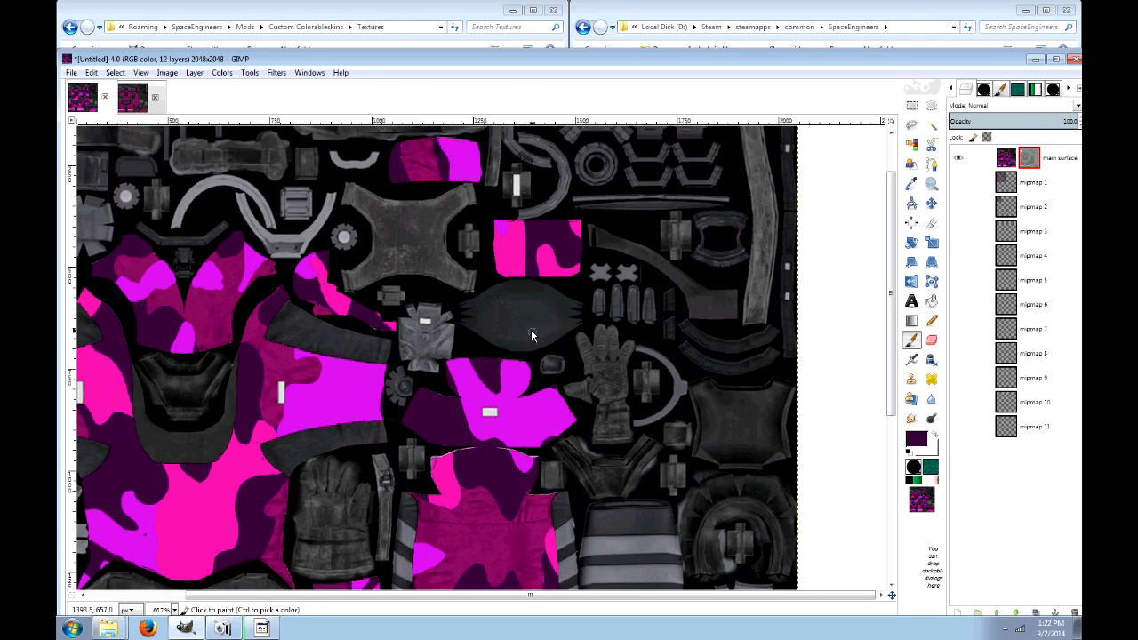
{"action": "scroll", "coordinate": [516, 314], "scroll_direction": "up", "scroll_amount": 1}
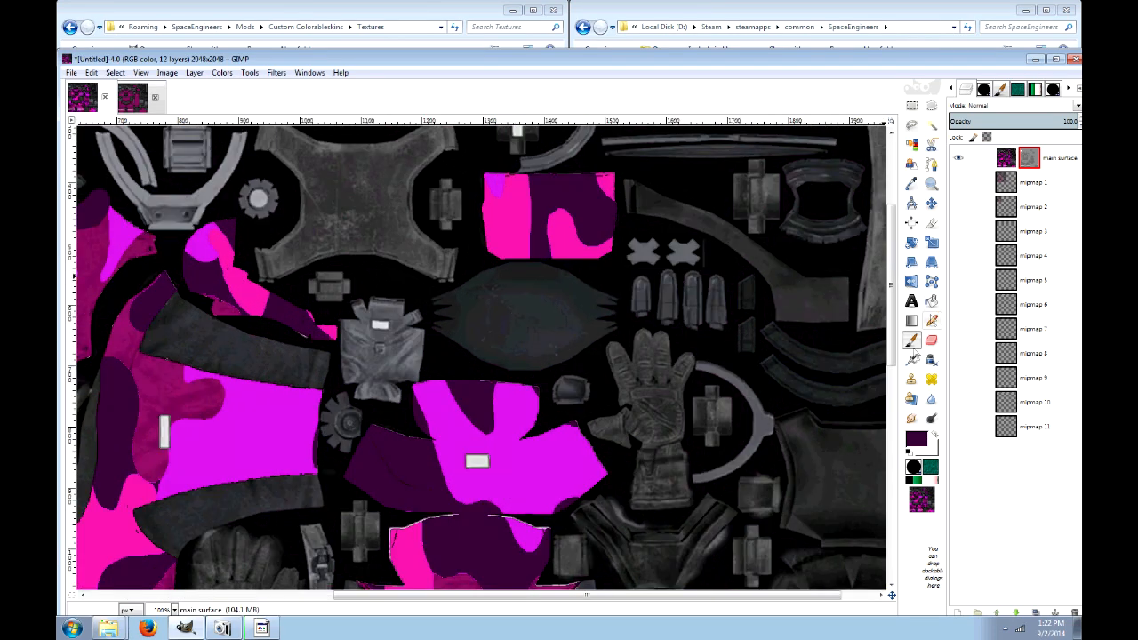
{"action": "left_click", "coordinate": [918, 442]}
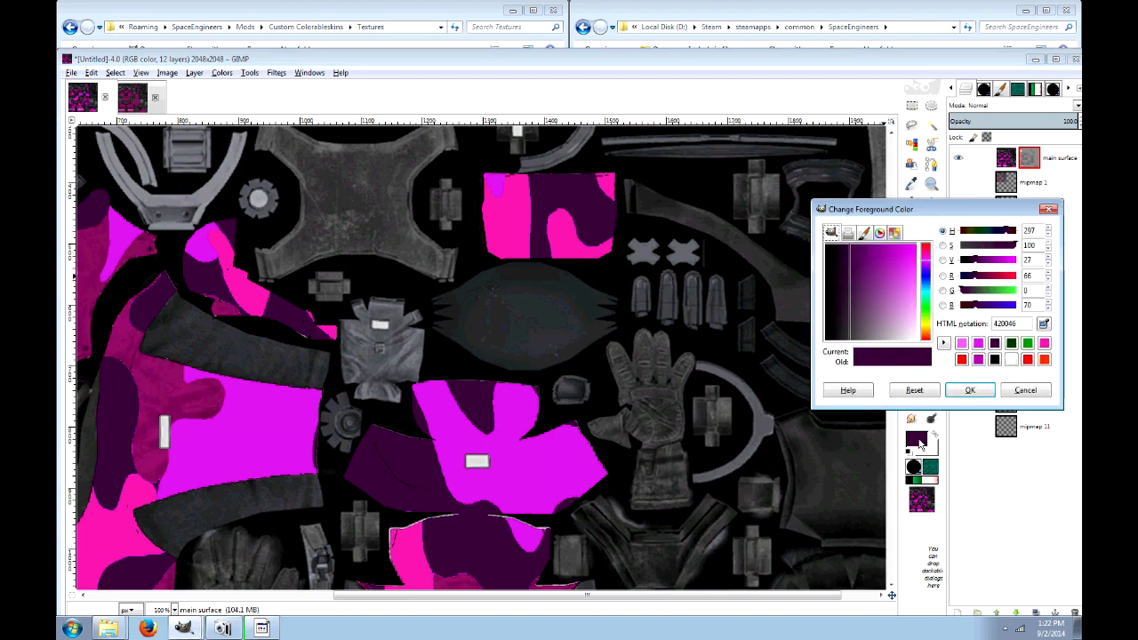
{"action": "left_click", "coordinate": [962, 358]}
{"action": "left_click", "coordinate": [971, 391]}
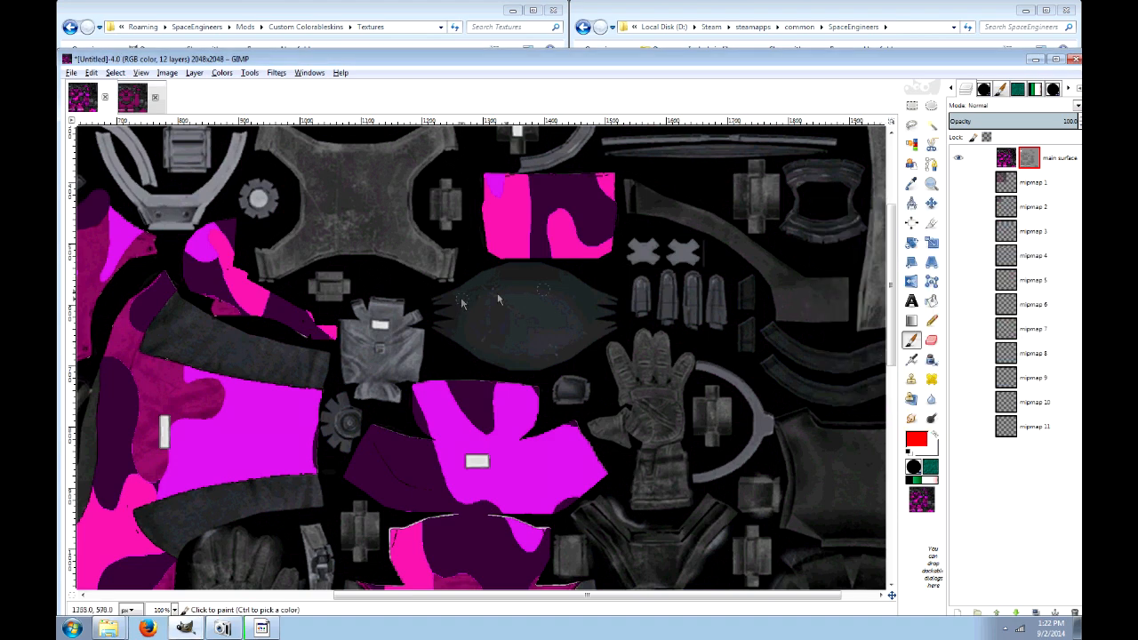
{"action": "left_click", "coordinate": [487, 299]}
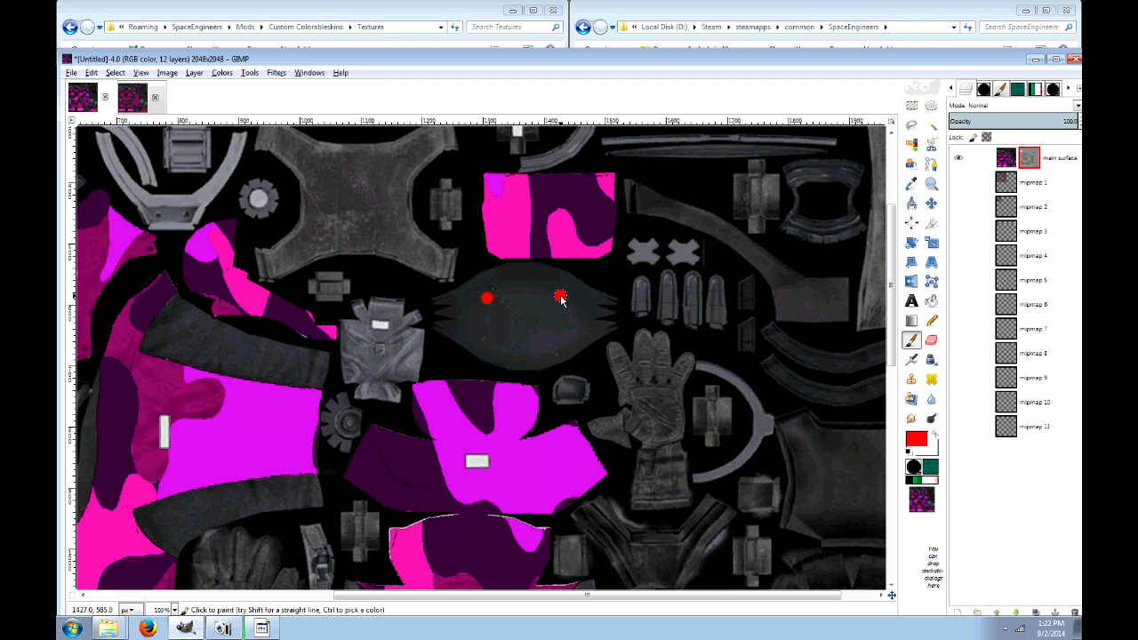
{"action": "mouse_move", "coordinate": [471, 327]}
{"action": "left_mouse_down"}
{"action": "mouse_move", "coordinate": [545, 351]}
{"action": "mouse_move", "coordinate": [582, 317]}
{"action": "left_mouse_up"}
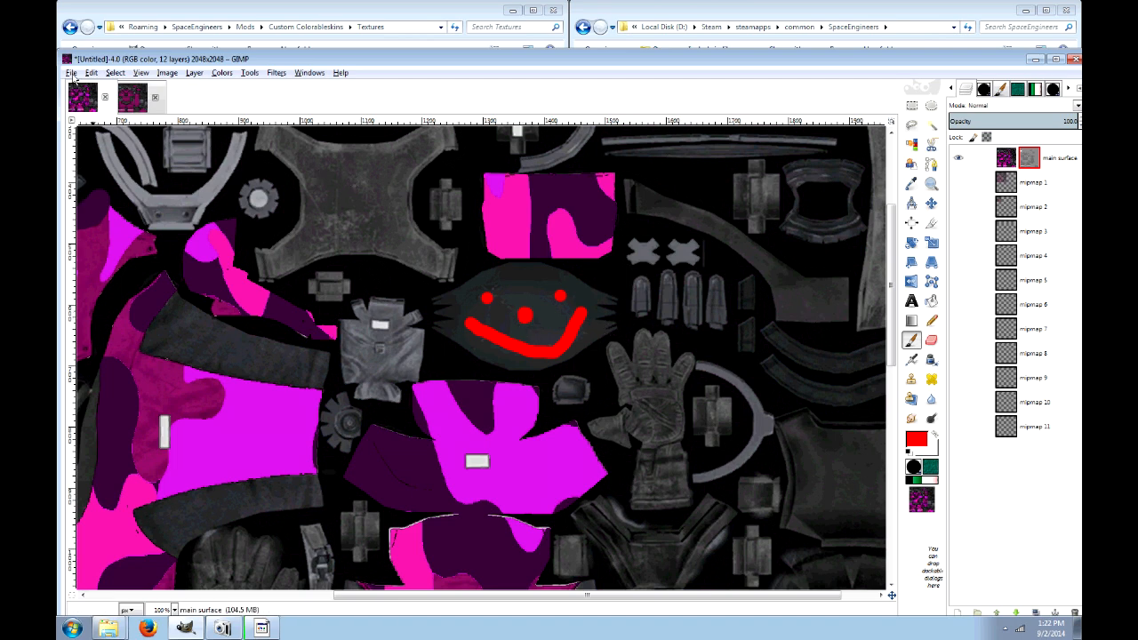
Re-enable the main surface layer mask on the camouflage texture
{"action": "right_click", "coordinate": [502, 303]}
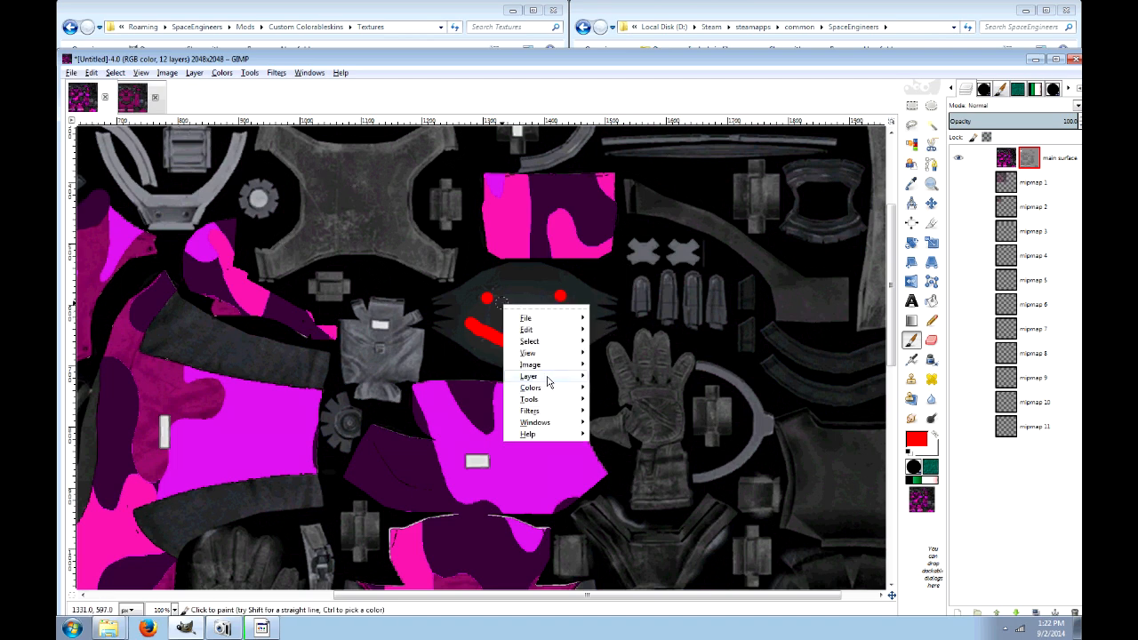
{"action": "mouse_move", "coordinate": [545, 377]}
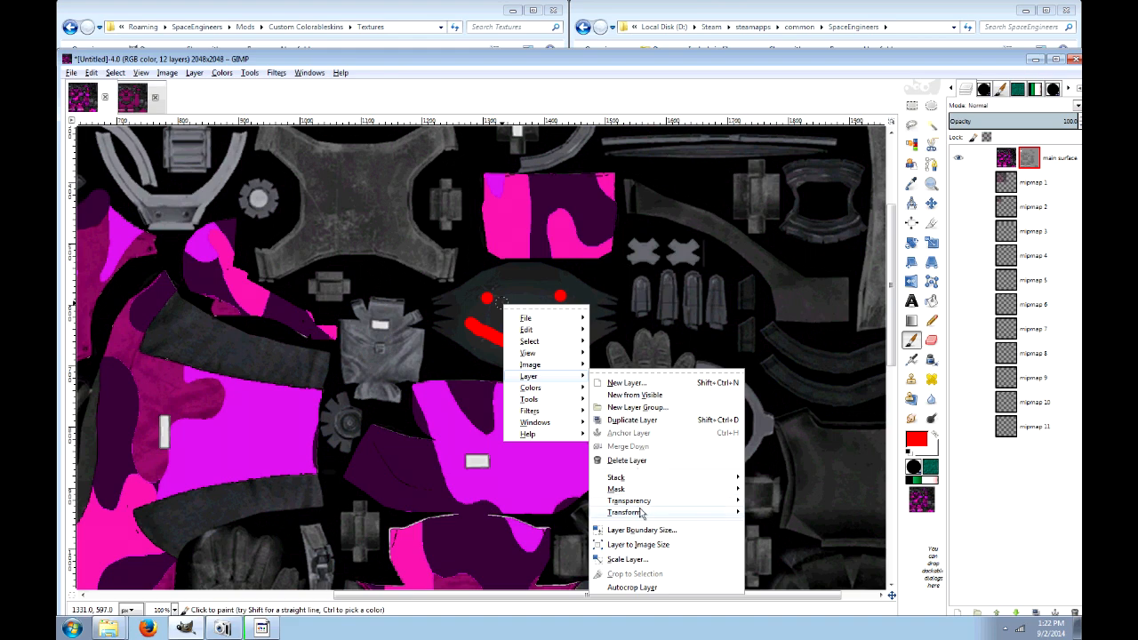
{"action": "mouse_move", "coordinate": [616, 489]}
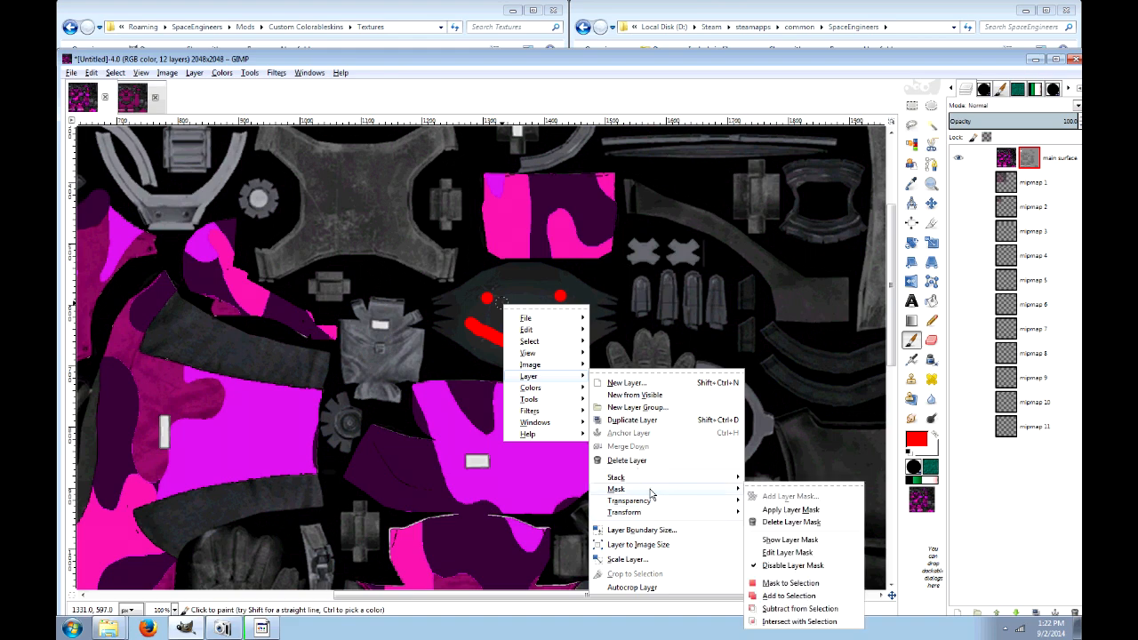
{"action": "left_click", "coordinate": [783, 567]}
{"action": "scroll", "coordinate": [470, 357], "scroll_direction": "down", "scroll_amount": 2}
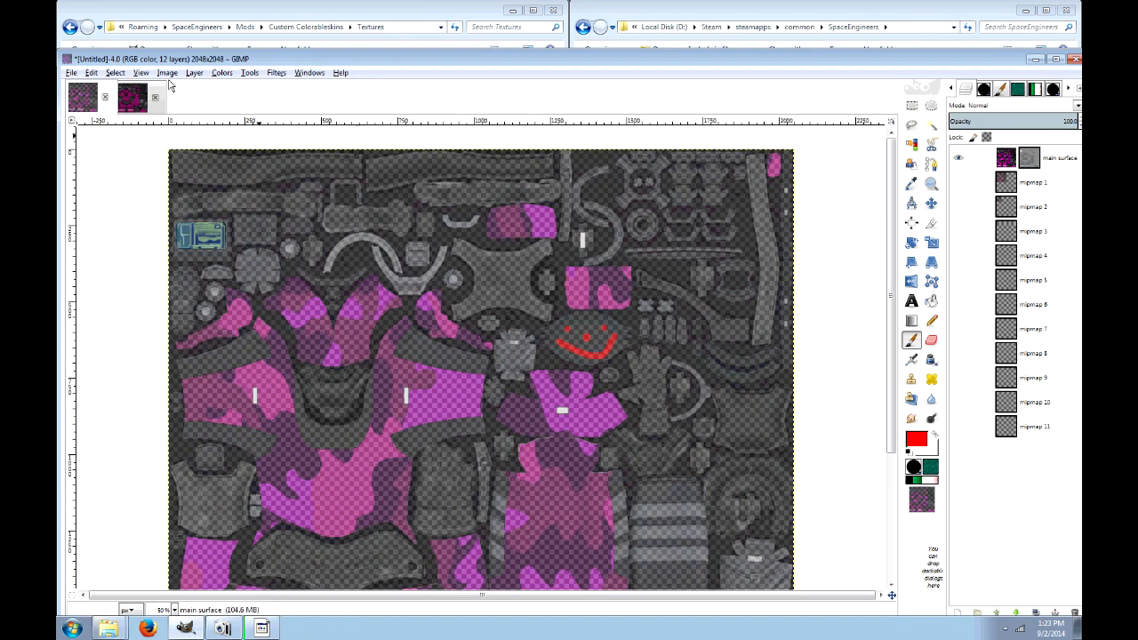
Export the camouflage texture over custom1_me.dds in the mod's Textures folder, using BC3 / DXT5 compression and generated mipmaps
{"action": "left_click", "coordinate": [75, 72]}
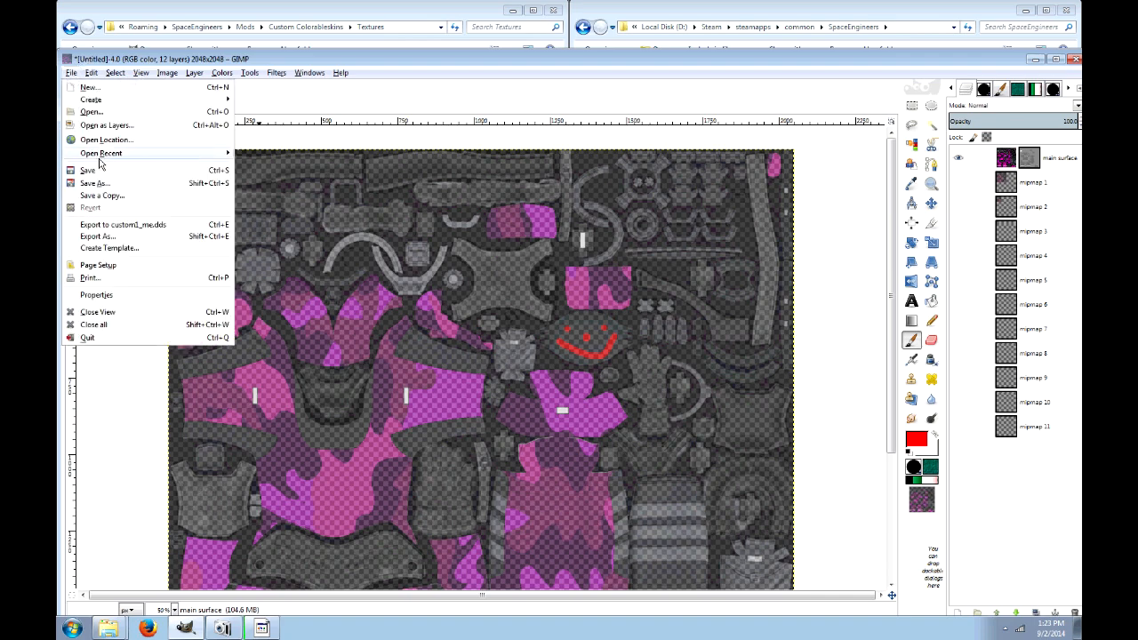
{"action": "mouse_move", "coordinate": [100, 159]}
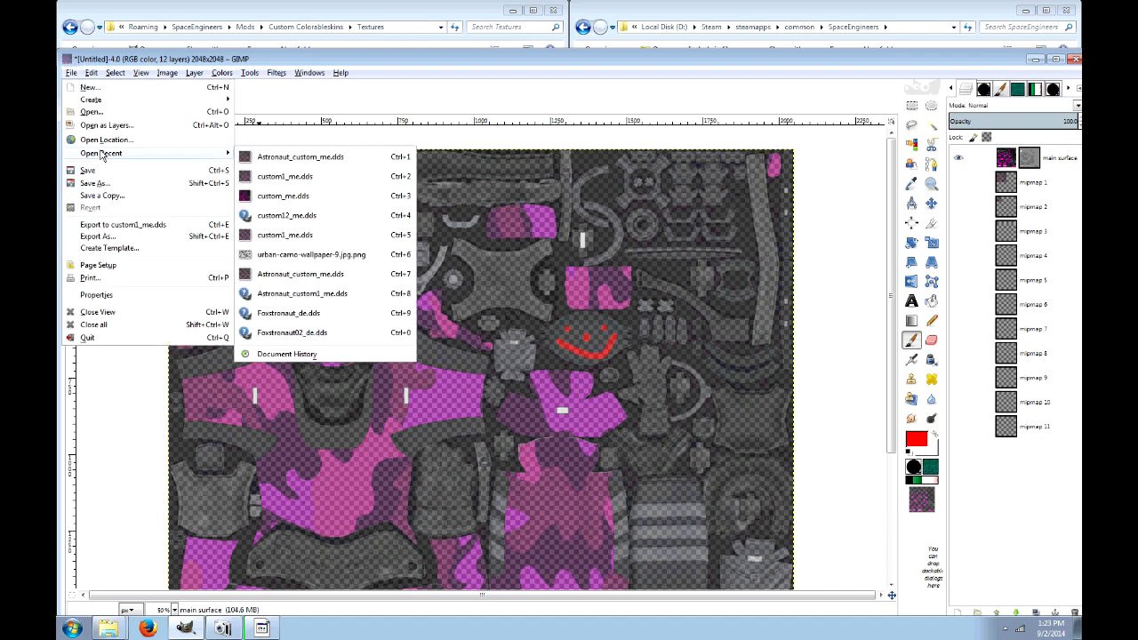
{"action": "left_click", "coordinate": [105, 236]}
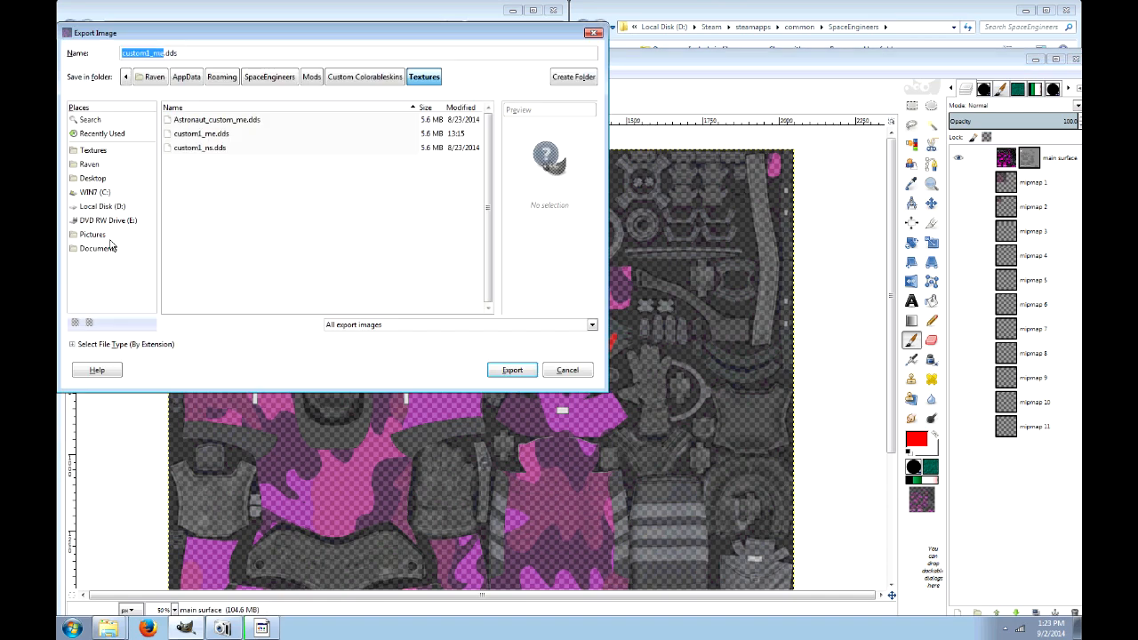
{"action": "left_click", "coordinate": [503, 372]}
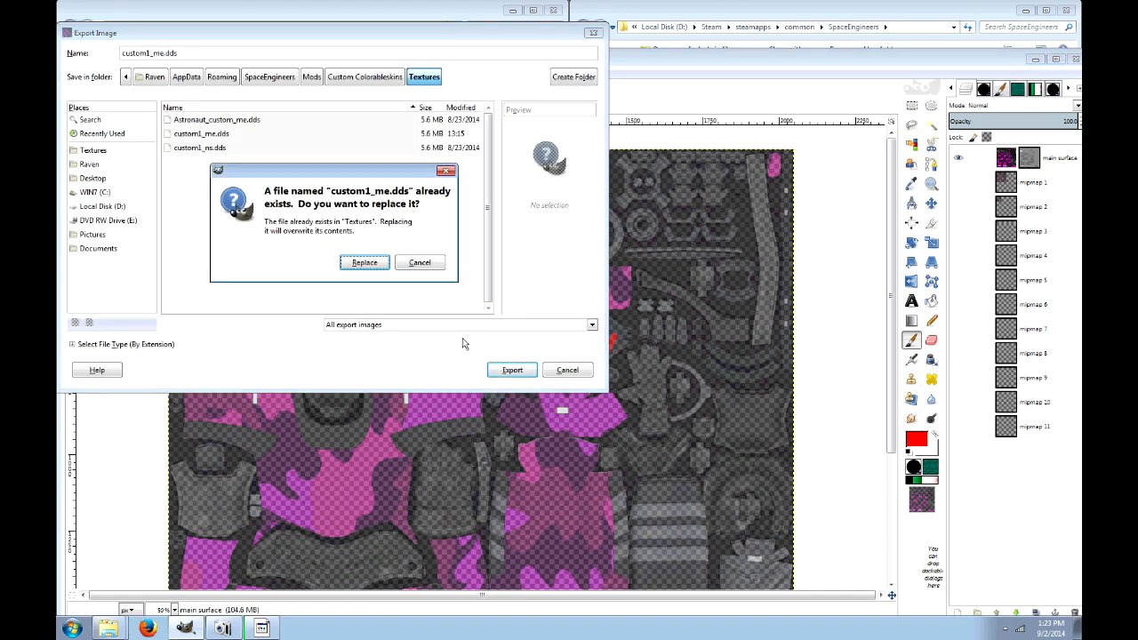
{"action": "left_click", "coordinate": [365, 262]}
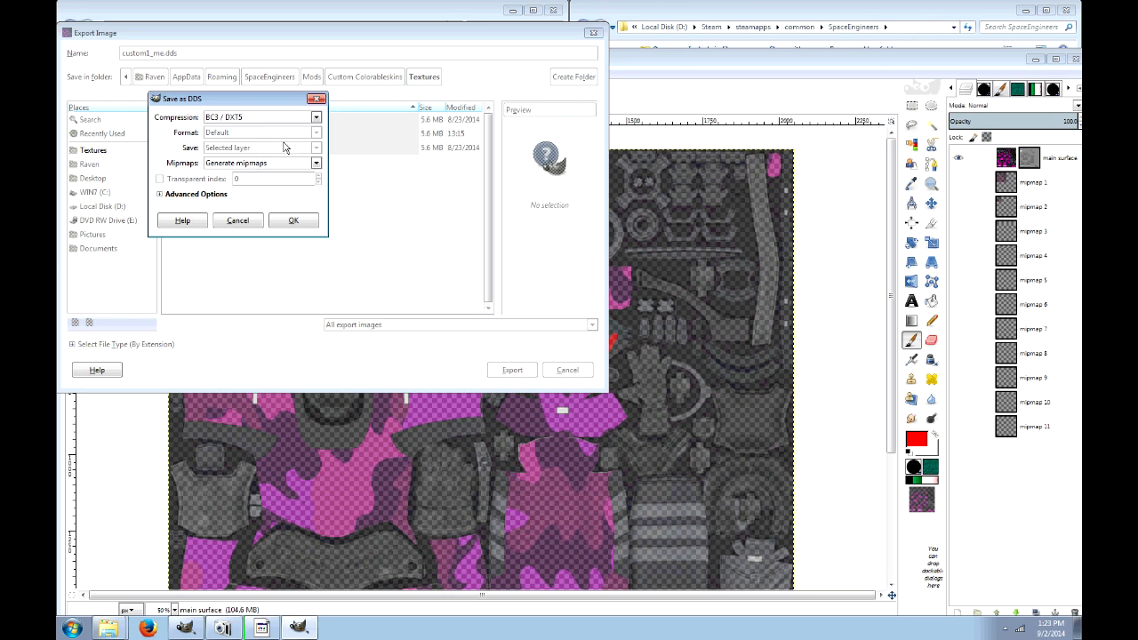
{"action": "left_click", "coordinate": [294, 222]}
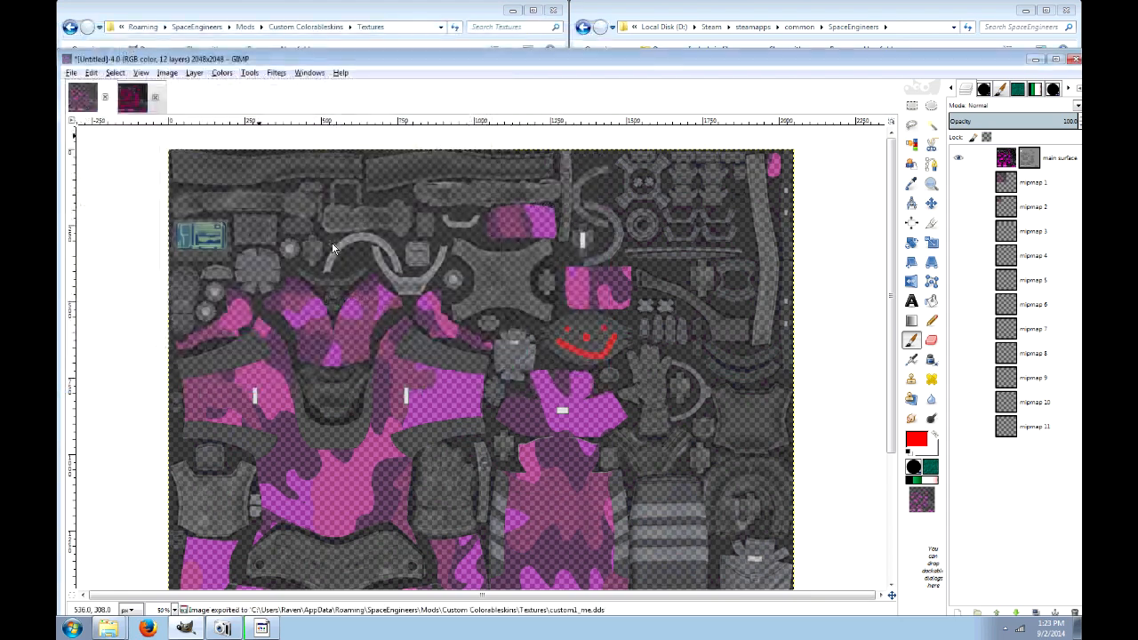
Switch to the file explorer and copy Custommodel1.mwm from SpaceEngineers' Tools folder into the mod's Models folder, replacing the existing file
{"action": "left_click", "coordinate": [1035, 60]}
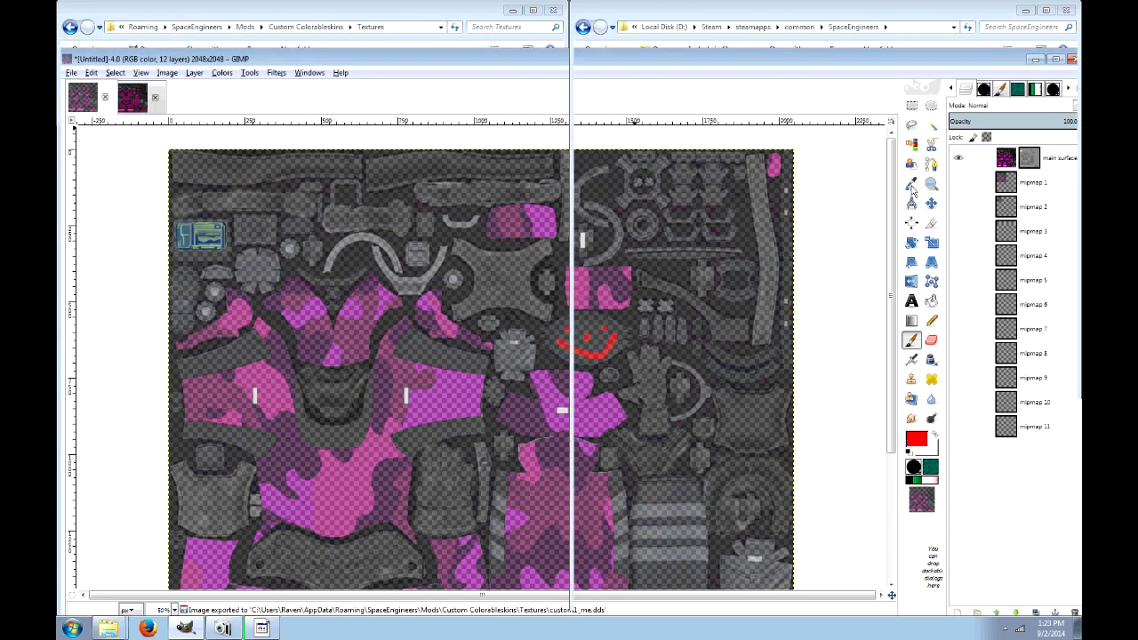
{"action": "double_click", "coordinate": [690, 163]}
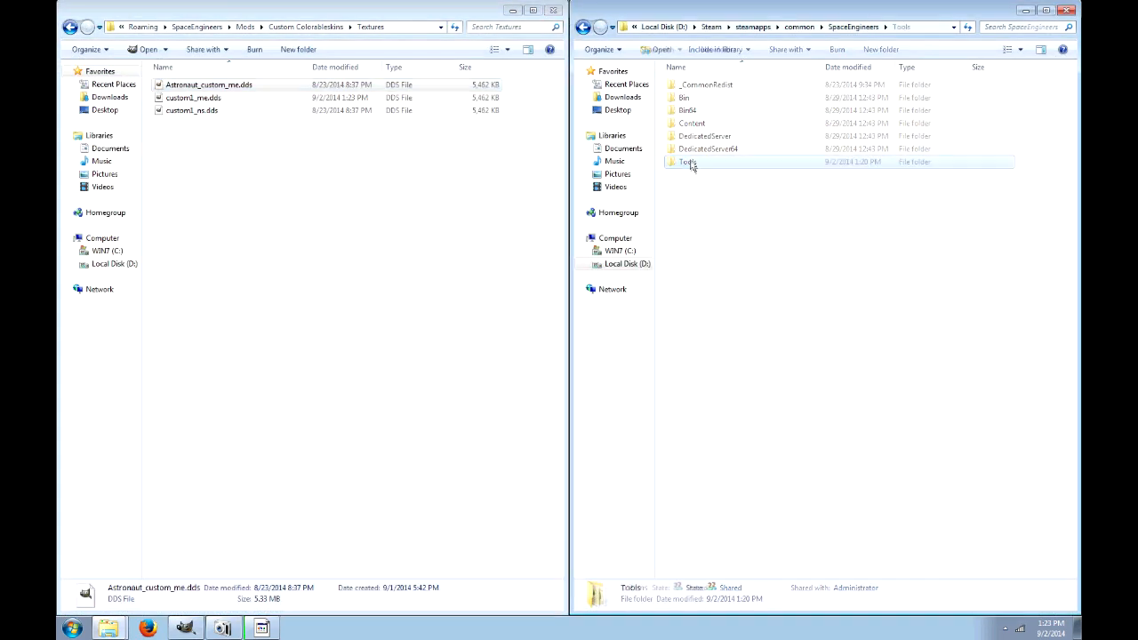
{"action": "left_click", "coordinate": [713, 151]}
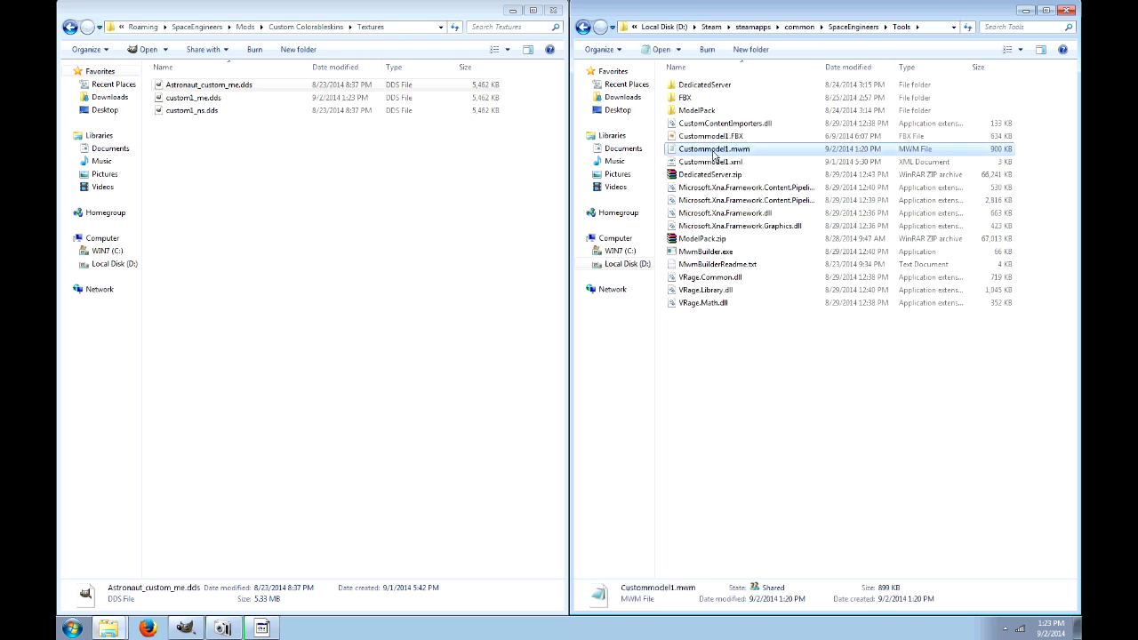
{"action": "left_click", "coordinate": [70, 27]}
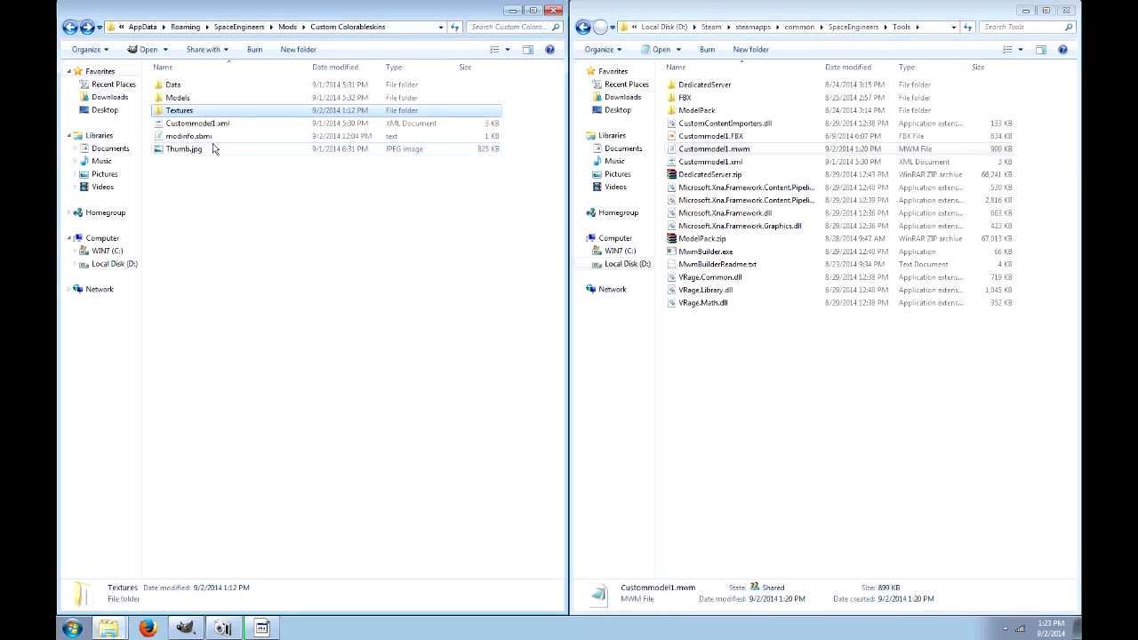
{"action": "double_click", "coordinate": [209, 98]}
{"action": "key", "text": "ctrl+v"}
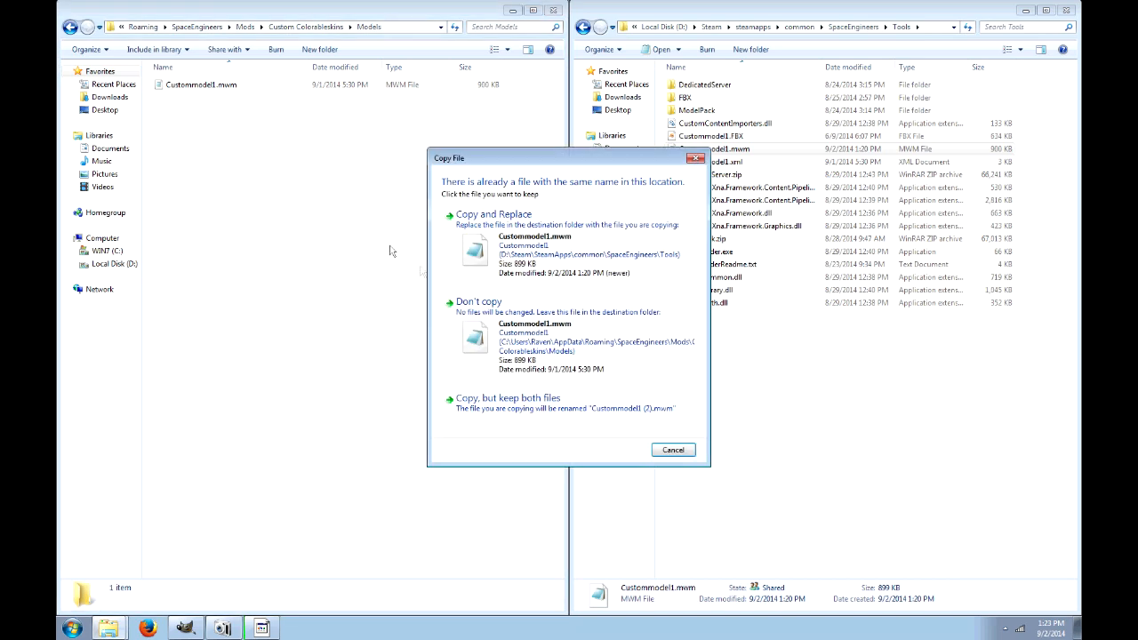
{"action": "left_click", "coordinate": [480, 240]}
{"action": "left_click", "coordinate": [219, 120]}
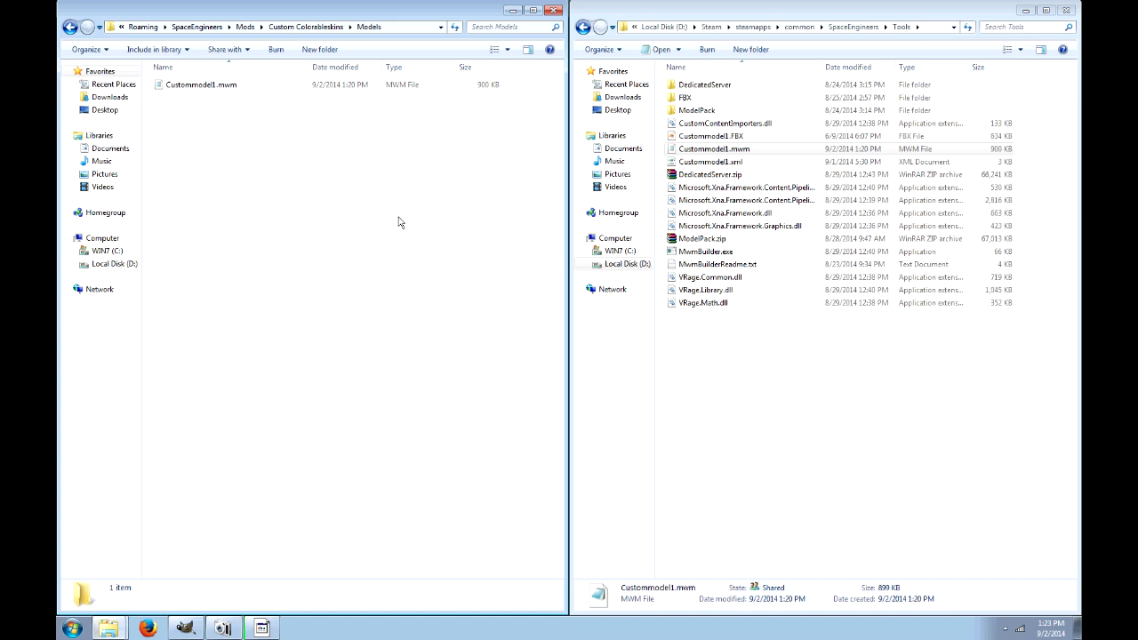
Go up to the Custom Colorableskins mod folder and view the Thumb.jpg thumbnail image, closing it when done
{"action": "left_click", "coordinate": [69, 27]}
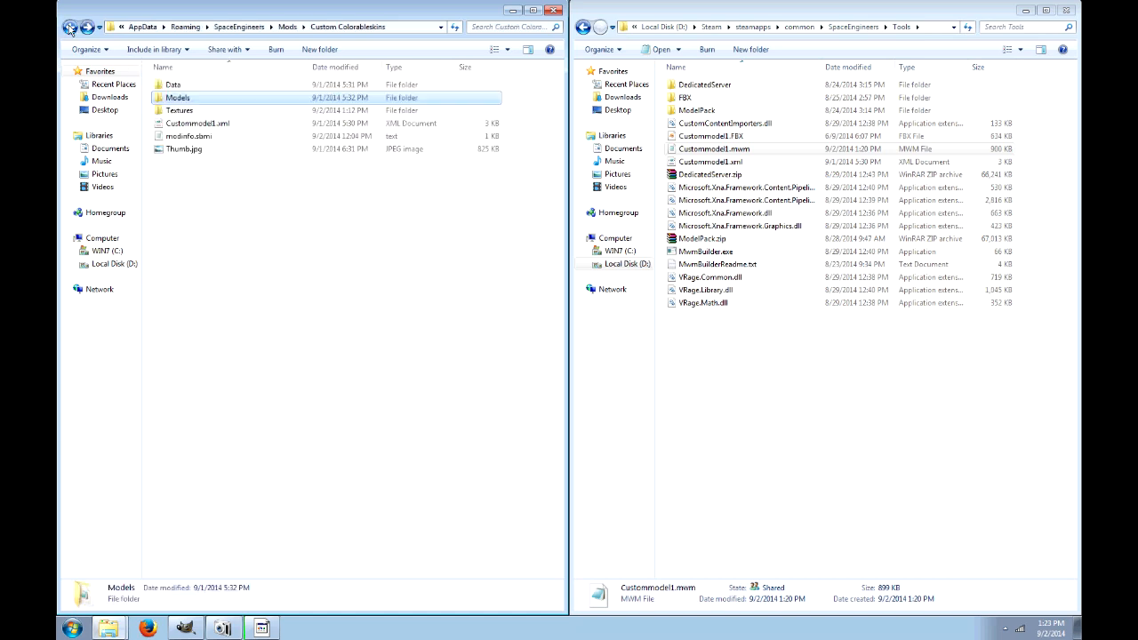
{"action": "double_click", "coordinate": [190, 149]}
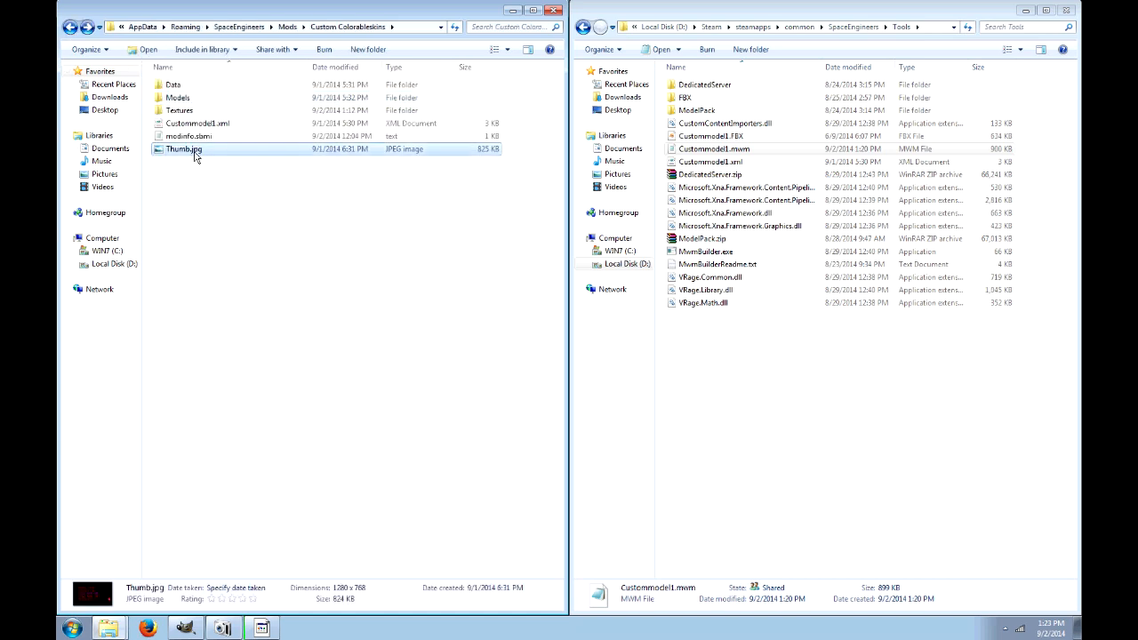
{"action": "left_click", "coordinate": [774, 10]}
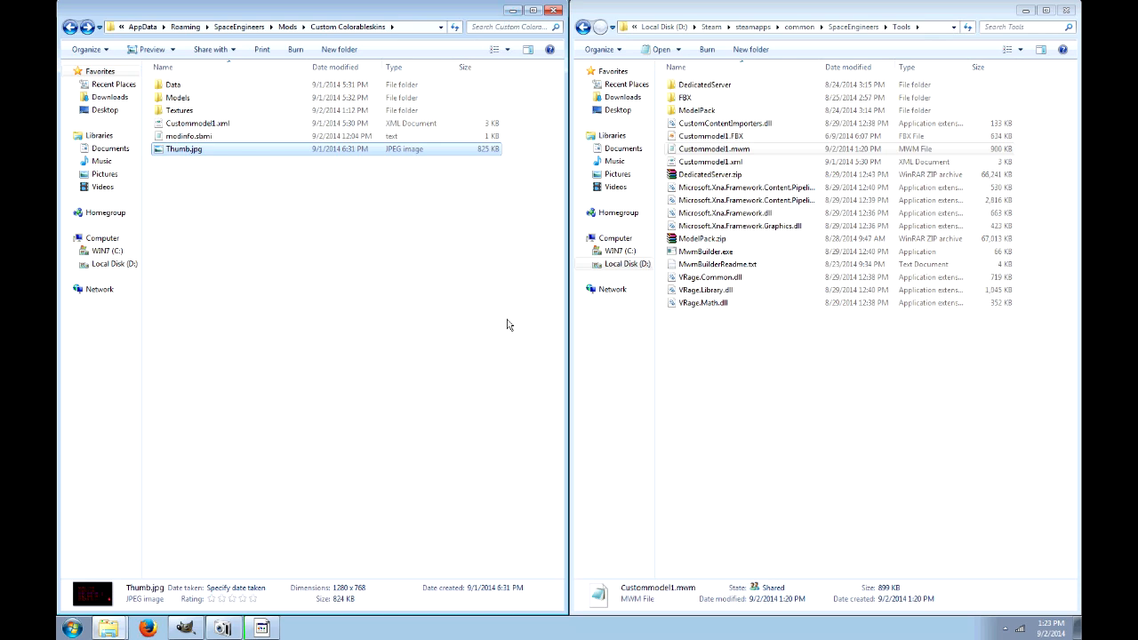
{"action": "left_click", "coordinate": [224, 629]}
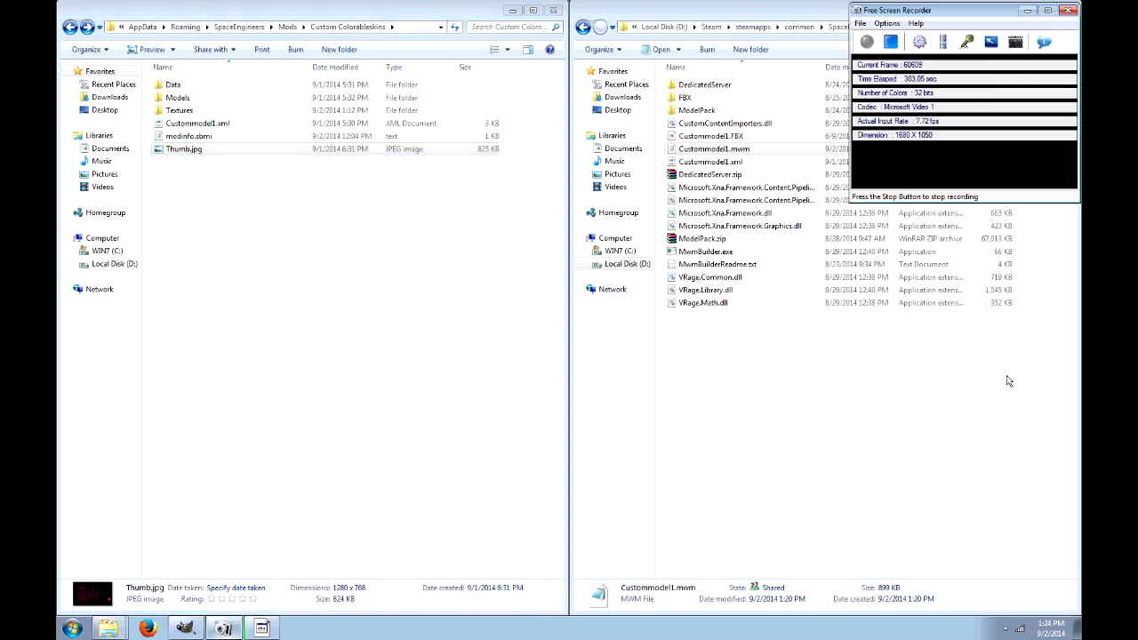
{"action": "left_click", "coordinate": [901, 43]}
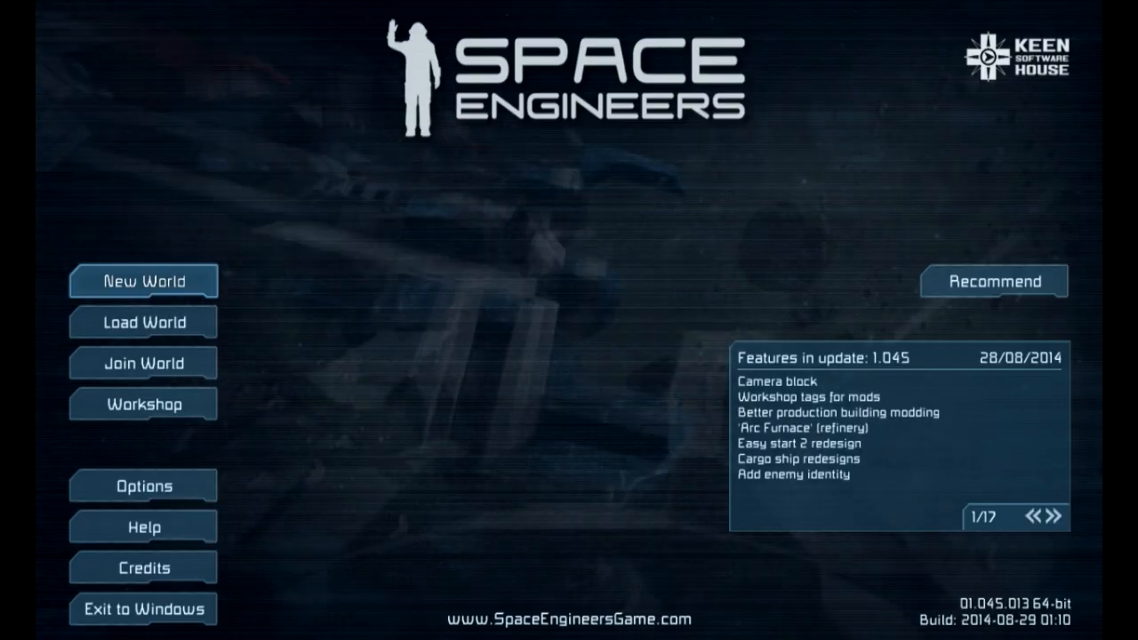
In Space Engineers, accept the Easy Start 1 world's settings with the Custom Colorableskins mod active and load that world
{"action": "left_click", "coordinate": [144, 323]}
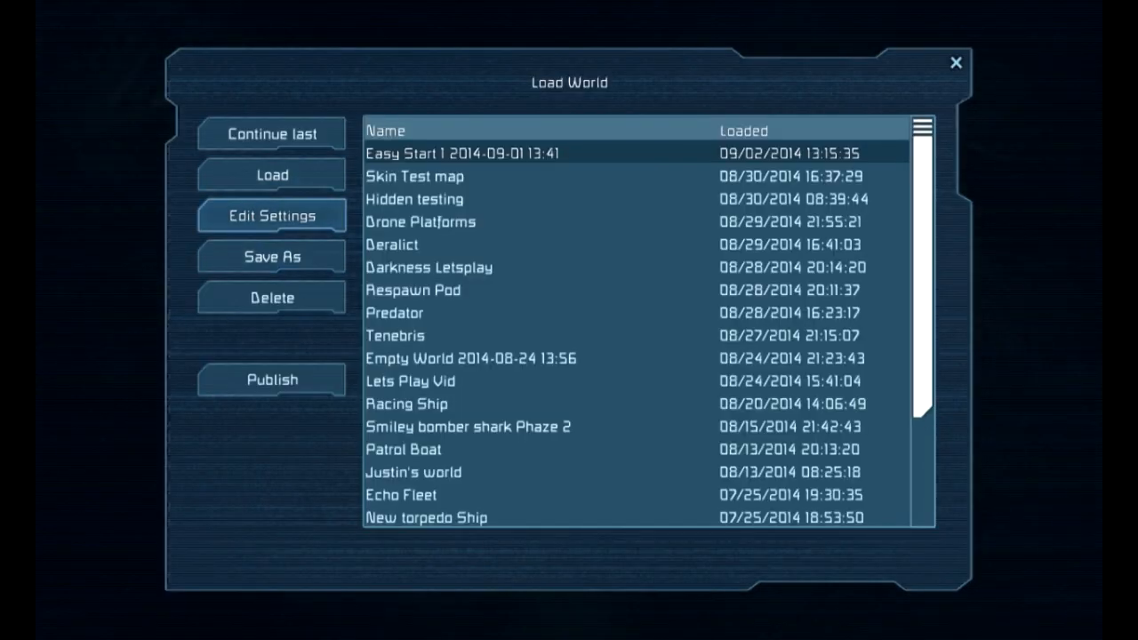
{"action": "key", "text": "Return"}
{"action": "key", "text": "Return"}
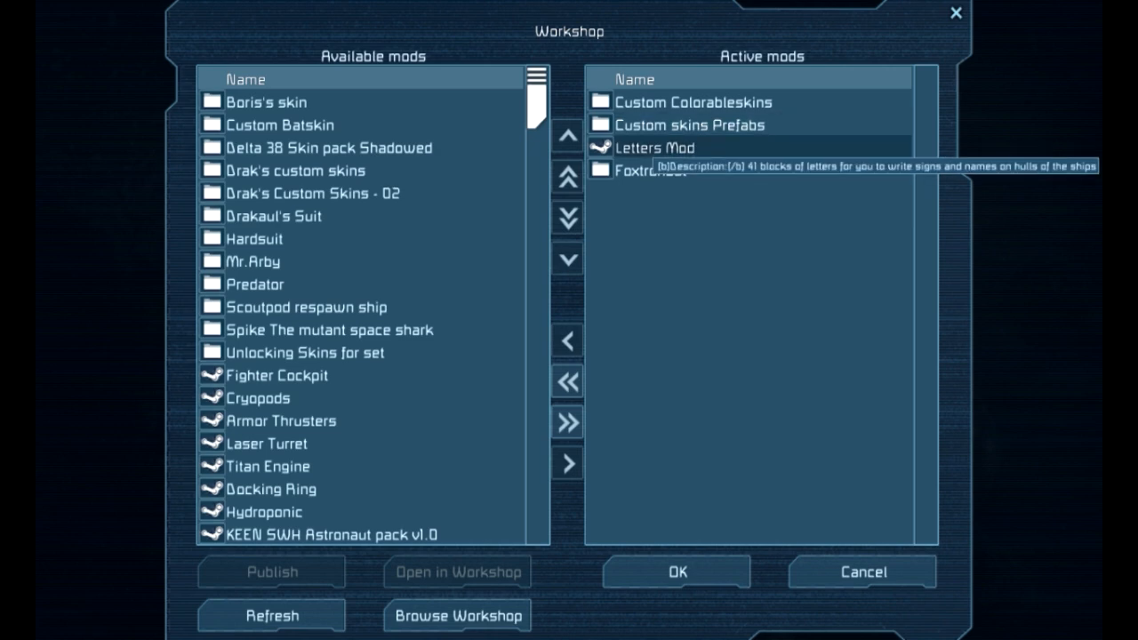
{"action": "left_click", "coordinate": [702, 125]}
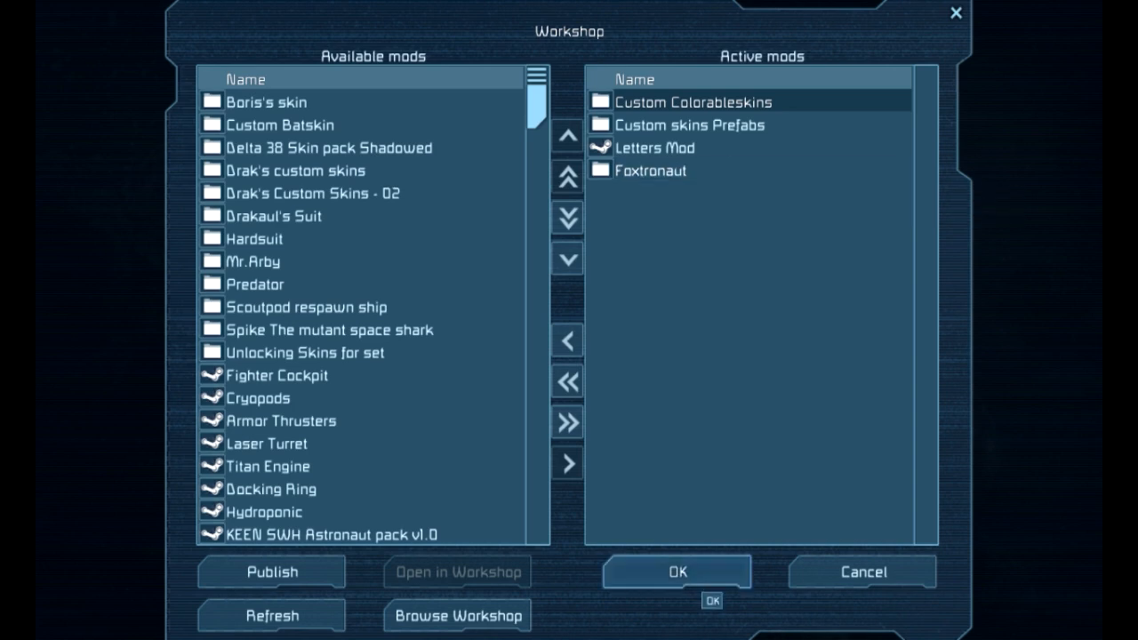
{"action": "left_click", "coordinate": [684, 576]}
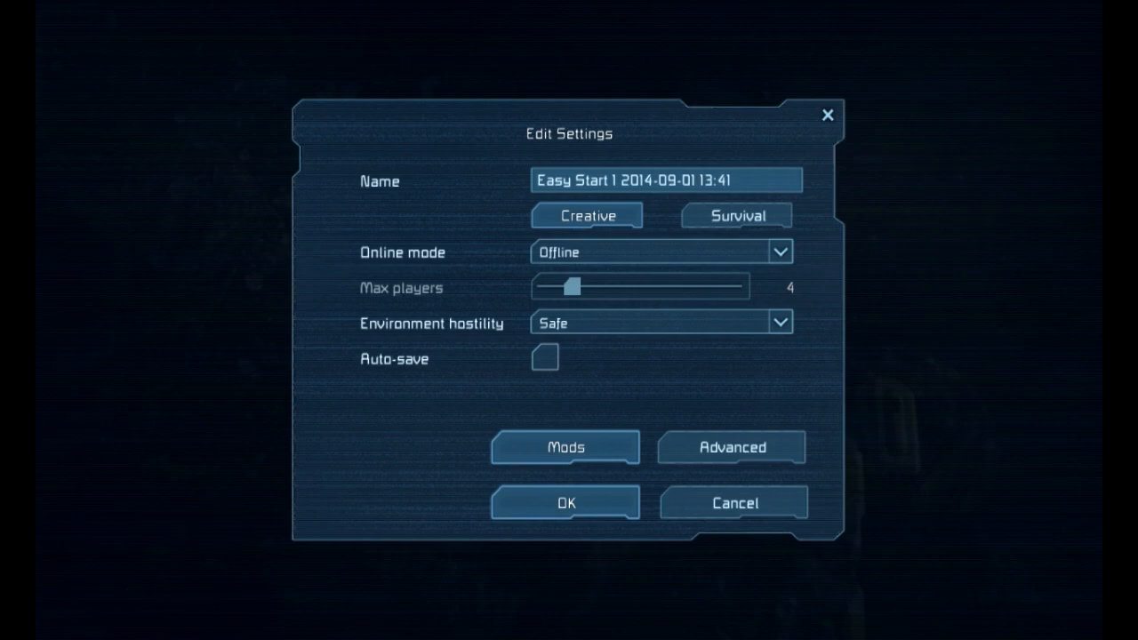
{"action": "left_click", "coordinate": [566, 504]}
{"action": "left_click", "coordinate": [273, 175]}
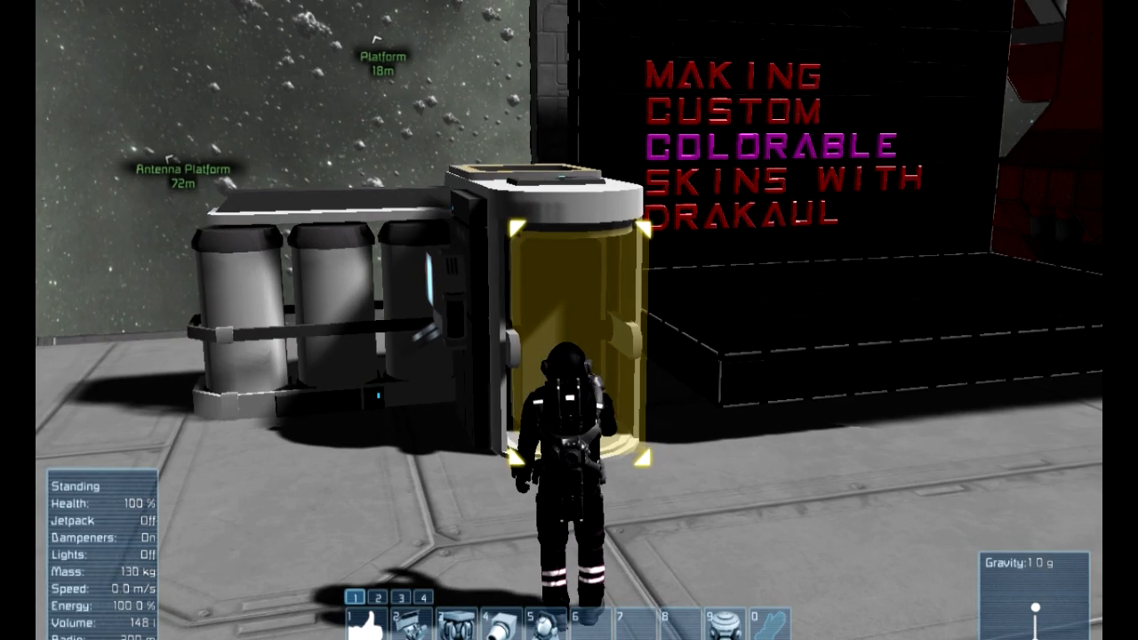
Use the medical room to change the player model to Customcolors Q and accept it
{"action": "key", "text": "d"}
{"action": "key", "text": "f"}
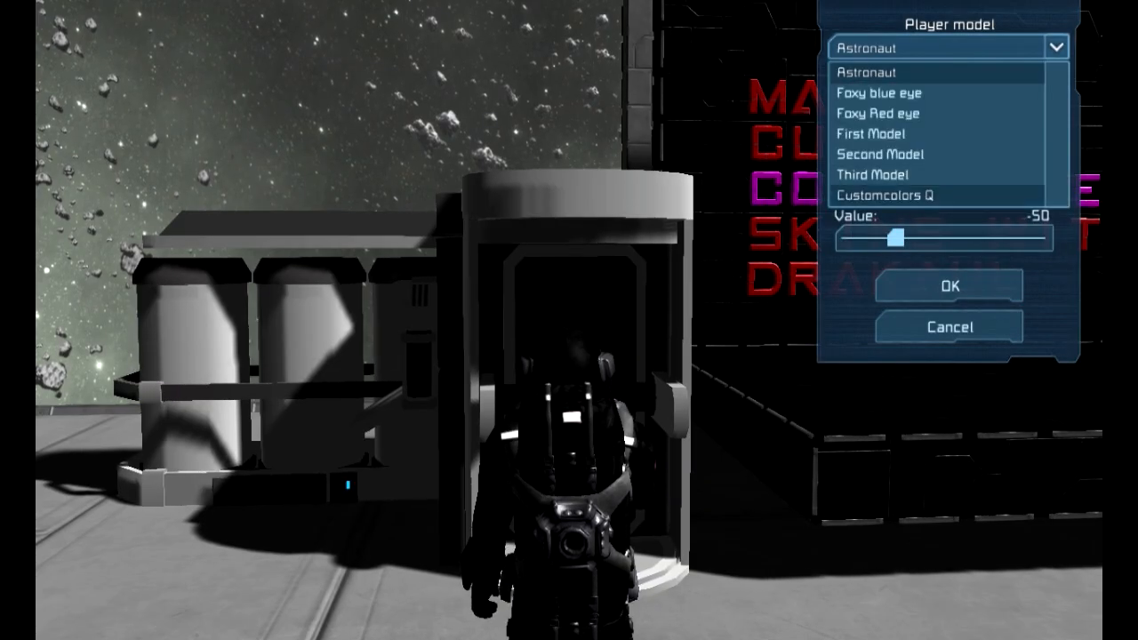
{"action": "left_click", "coordinate": [889, 195]}
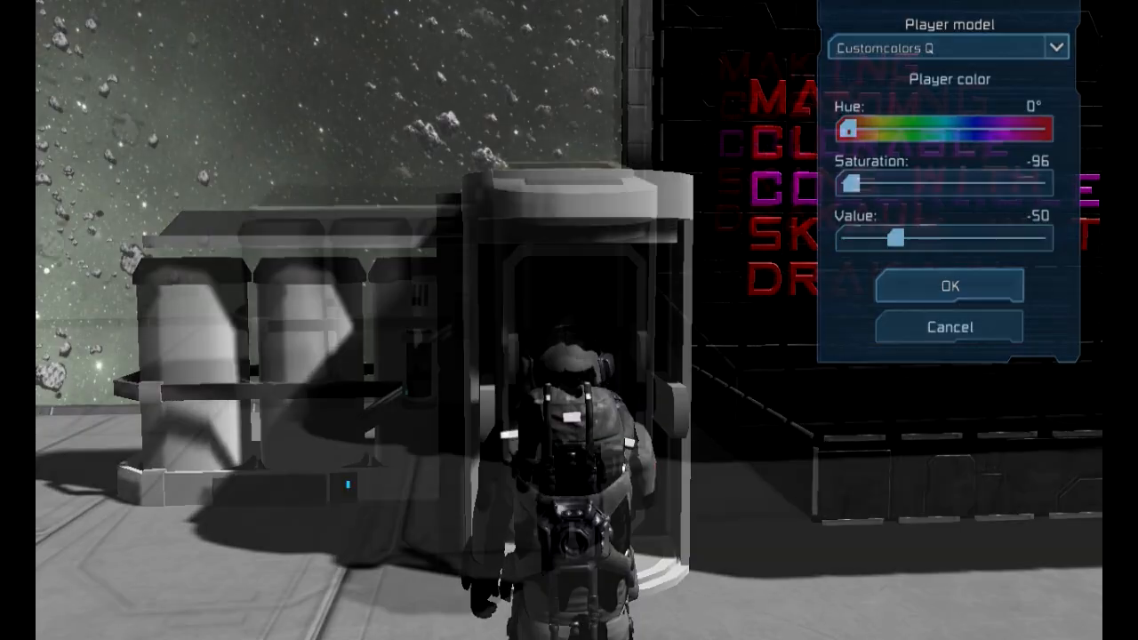
{"action": "left_click", "coordinate": [950, 285]}
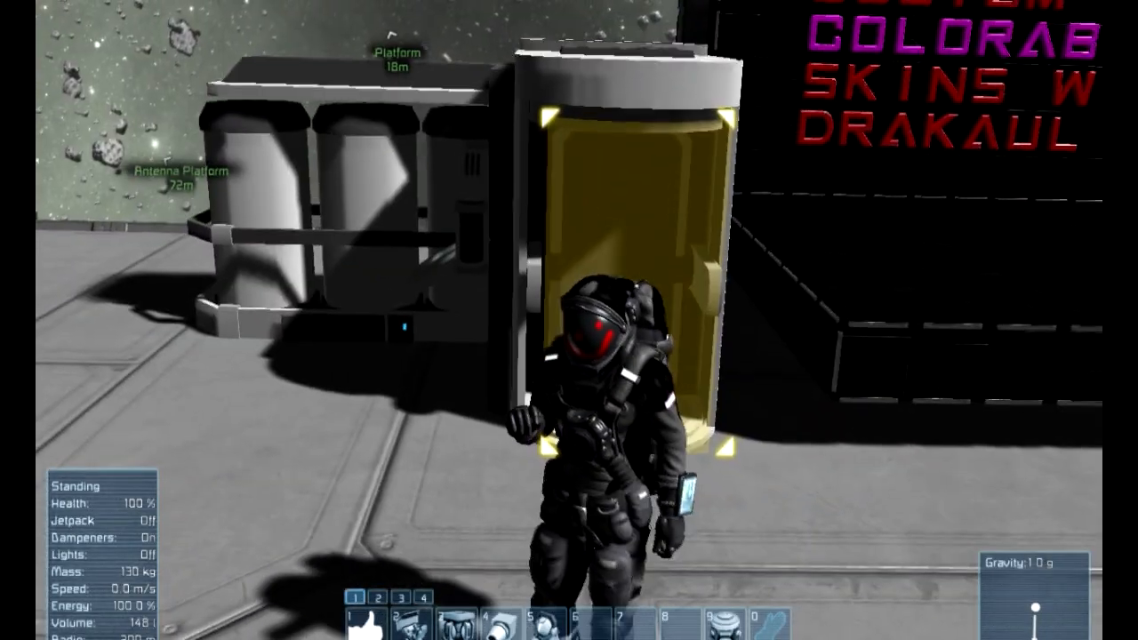
Reopen the character customization and set the player color to hue 194°, saturation -2 and value -4
{"action": "key", "text": "f"}
{"action": "left_click_drag", "start_coordinate": [849, 130], "coordinate": [951, 130]}
{"action": "left_click_drag", "start_coordinate": [852, 184], "coordinate": [941, 184]}
{"action": "left_click_drag", "start_coordinate": [896, 238], "coordinate": [939, 239]}
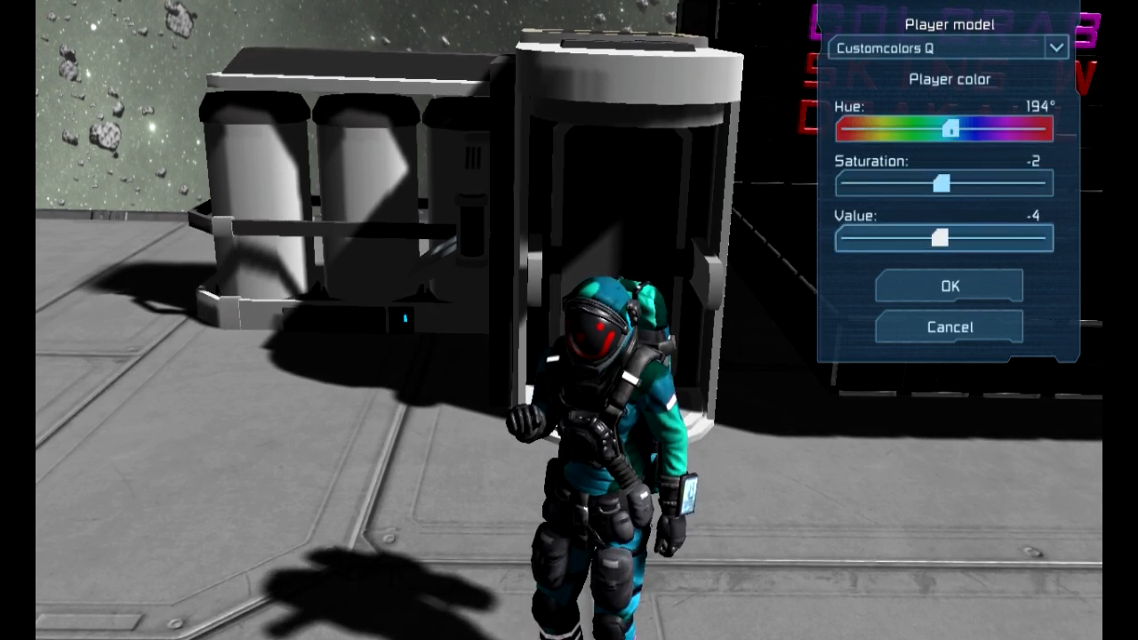
Change the player color to a dark red with hue 0°, saturation 0 and value -45
{"action": "left_click_drag", "start_coordinate": [942, 183], "coordinate": [945, 183]}
{"action": "left_click_drag", "start_coordinate": [945, 239], "coordinate": [901, 239]}
{"action": "left_click_drag", "start_coordinate": [951, 129], "coordinate": [848, 130]}
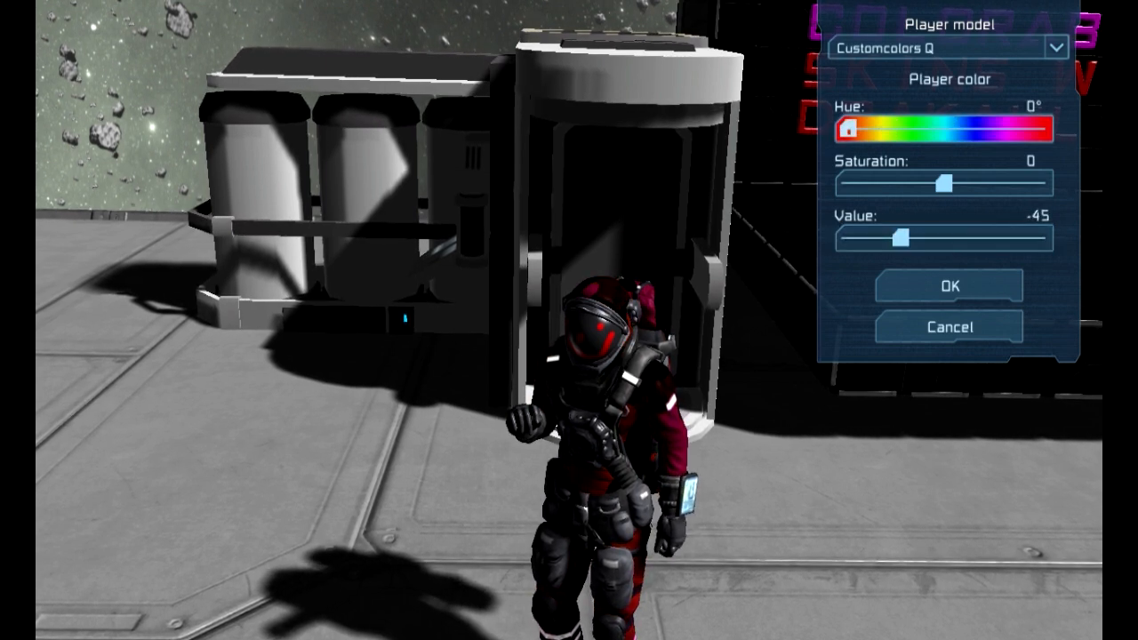
Raise the player color's saturation and value to 100 each
{"action": "left_click_drag", "start_coordinate": [945, 184], "coordinate": [1032, 183]}
{"action": "left_click_drag", "start_coordinate": [901, 239], "coordinate": [1040, 238]}
{"action": "mouse_move", "coordinate": [1032, 183]}
{"action": "left_mouse_down"}
{"action": "mouse_move", "coordinate": [850, 183]}
{"action": "mouse_move", "coordinate": [1038, 183]}
{"action": "left_mouse_up"}
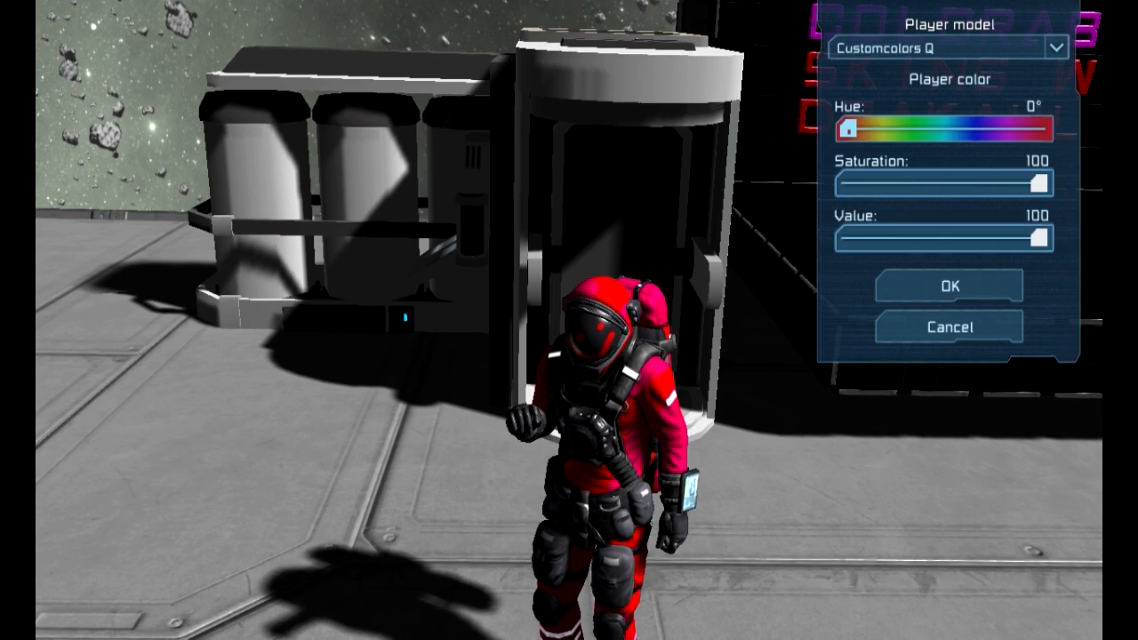
Set the player color to hue 0°, saturation 0 and value 0, and apply it to the suit
{"action": "left_click_drag", "start_coordinate": [1039, 184], "coordinate": [941, 183]}
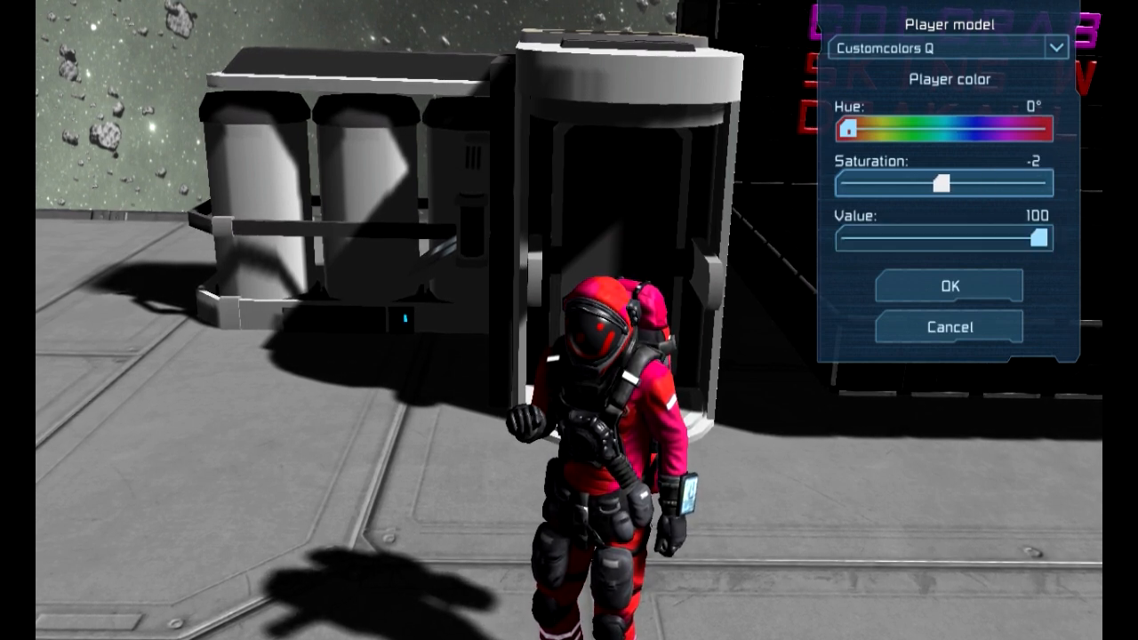
{"action": "left_click_drag", "start_coordinate": [1038, 237], "coordinate": [937, 238]}
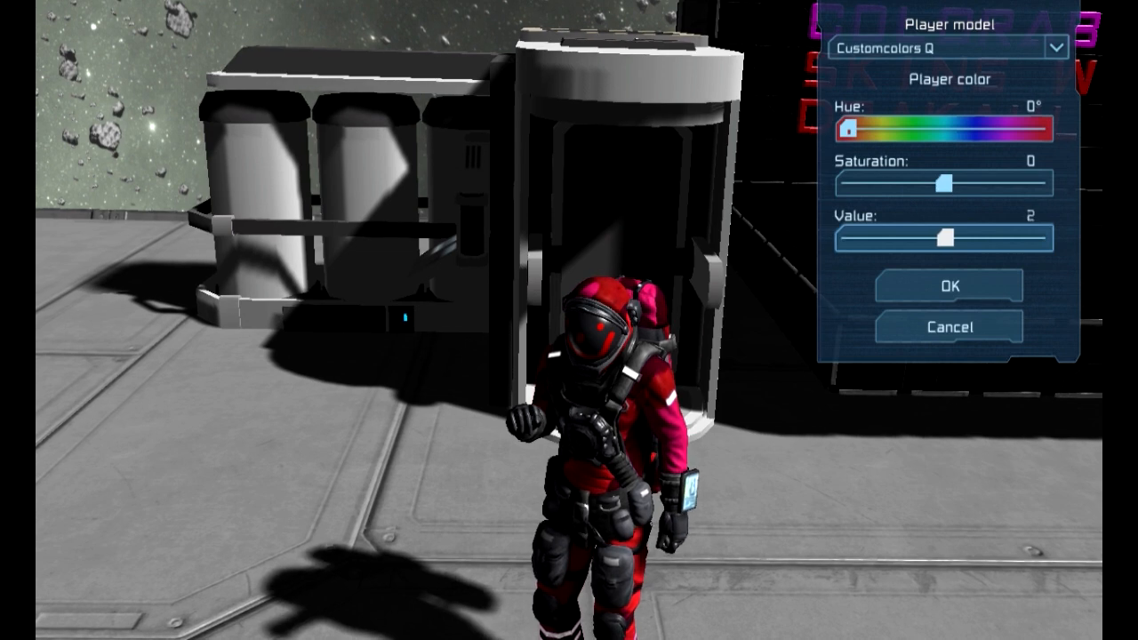
{"action": "left_click_drag", "start_coordinate": [946, 237], "coordinate": [945, 237]}
{"action": "mouse_move", "coordinate": [849, 129]}
{"action": "left_mouse_down"}
{"action": "mouse_move", "coordinate": [1039, 129]}
{"action": "mouse_move", "coordinate": [847, 129]}
{"action": "left_mouse_up"}
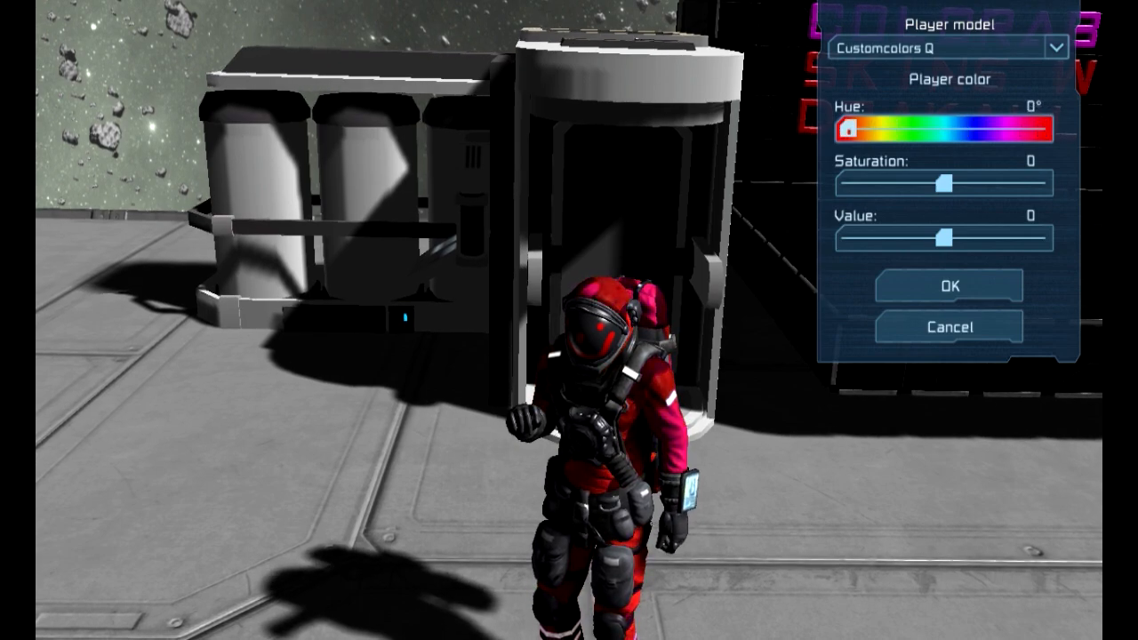
{"action": "left_click", "coordinate": [949, 285]}
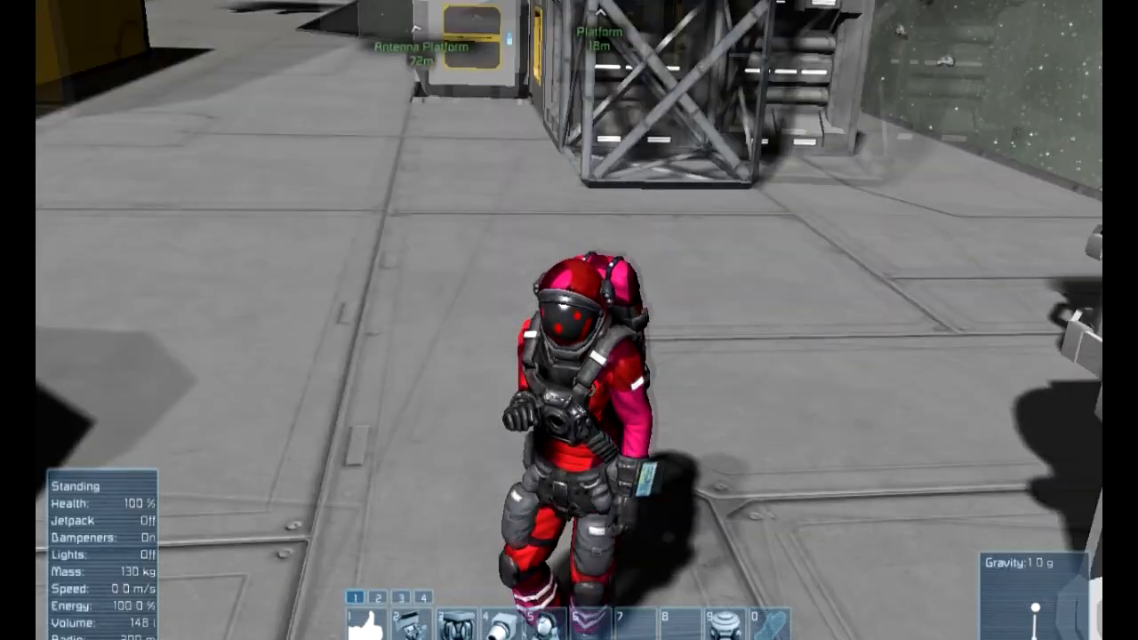